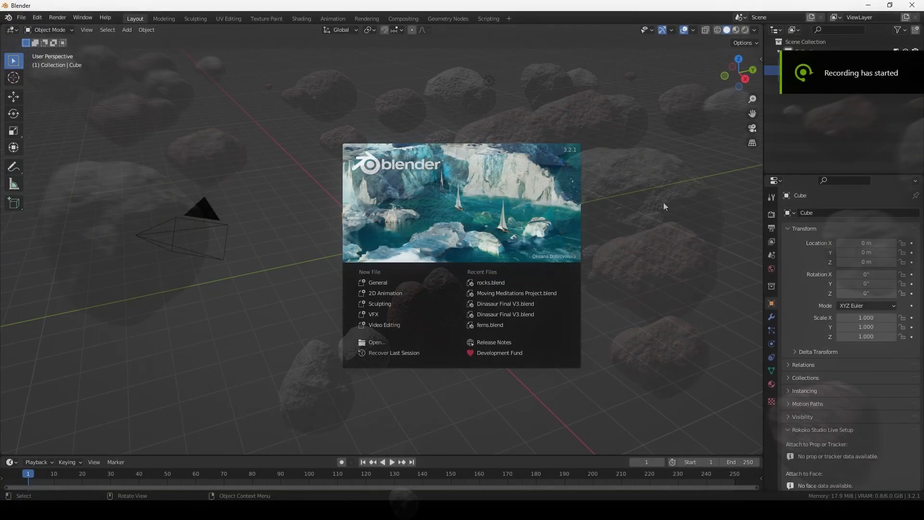
Step: Open the add-on preferences and filter the add-on list to the Add Mesh category
{"action": "left_click", "coordinate": [613, 228]}
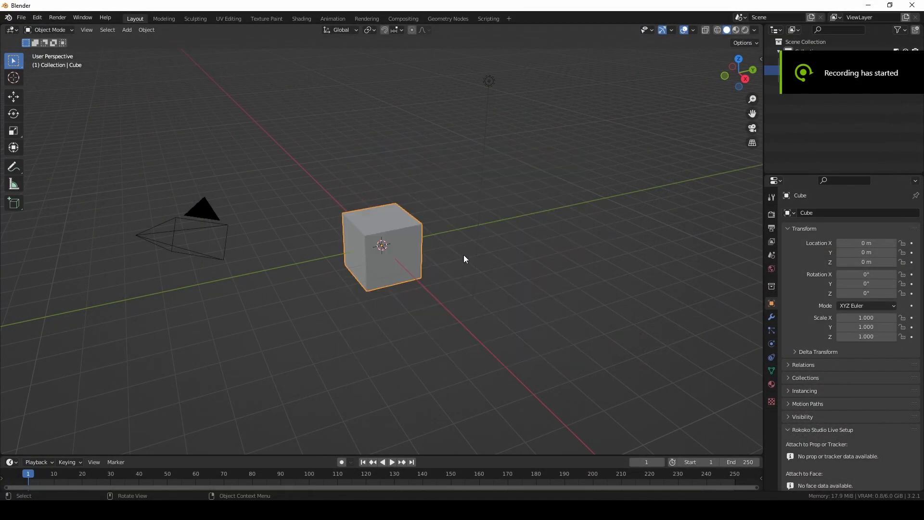
{"action": "middle_click_drag", "start_coordinate": [464, 256], "coordinate": [451, 262]}
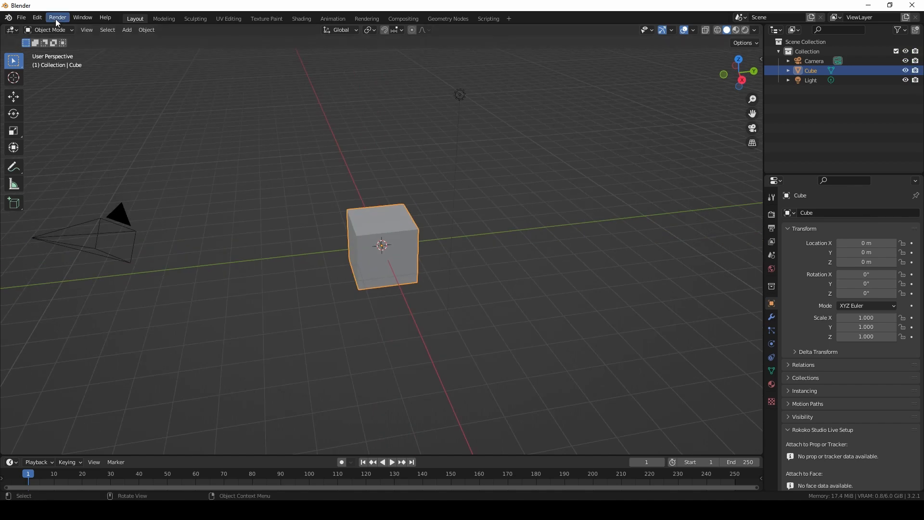
{"action": "left_click", "coordinate": [38, 17]}
{"action": "left_click", "coordinate": [56, 152]}
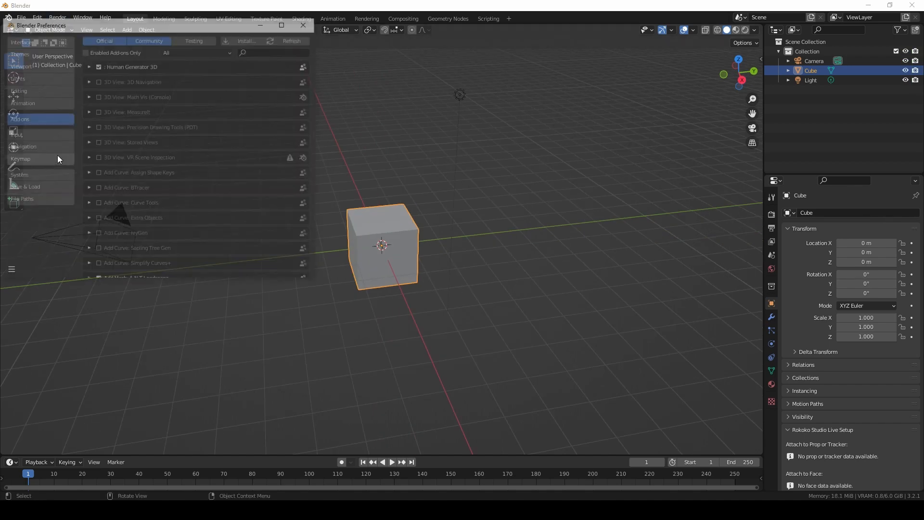
{"action": "left_click_drag", "start_coordinate": [165, 28], "coordinate": [472, 68]}
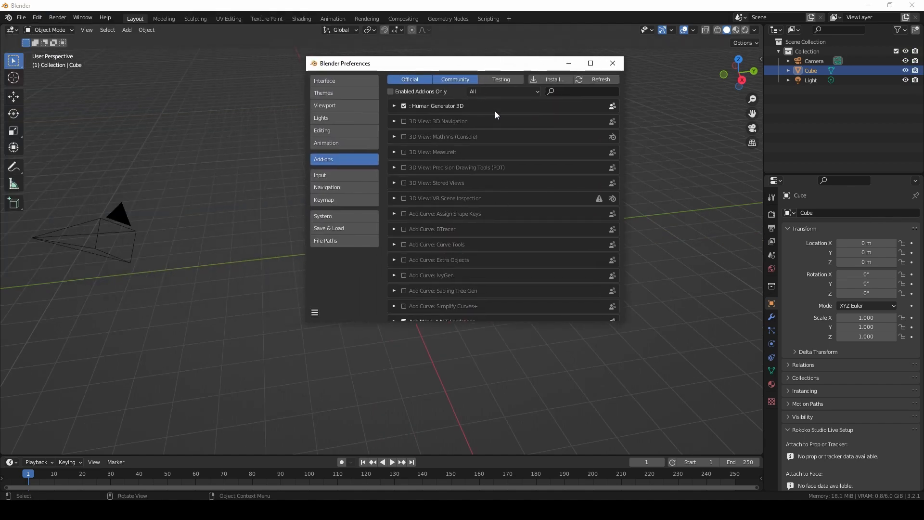
{"action": "left_click", "coordinate": [500, 91]}
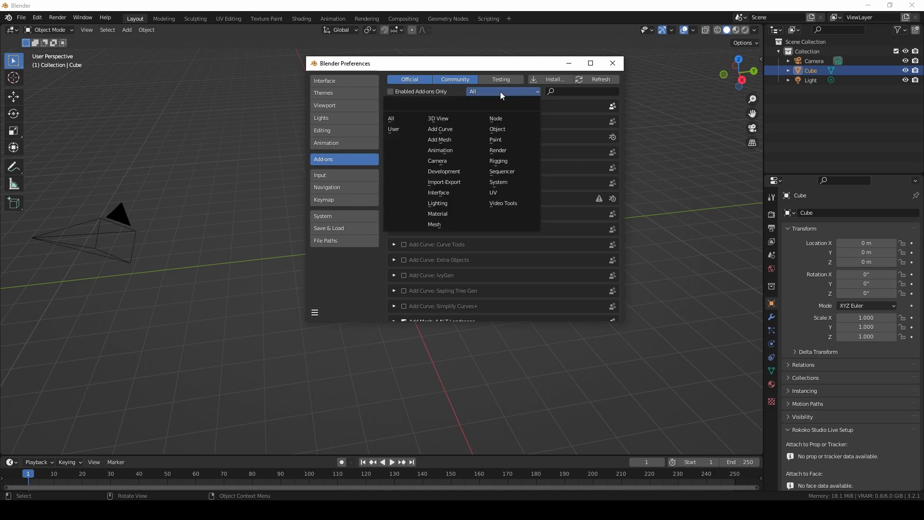
{"action": "left_click", "coordinate": [448, 140]}
Step: Enable the Add Mesh: Extra Objects add-on and close the preferences
{"action": "left_click", "coordinate": [395, 168]}
{"action": "left_click", "coordinate": [404, 168]}
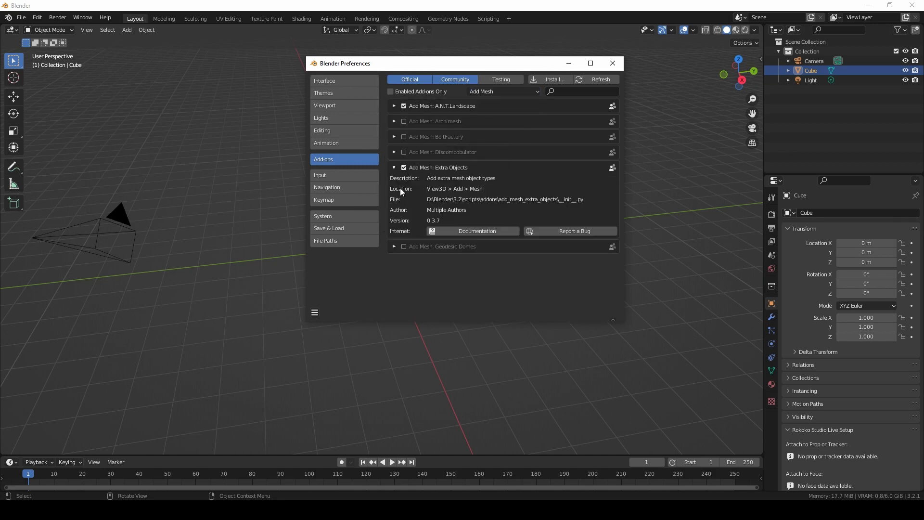
{"action": "left_click", "coordinate": [394, 167]}
{"action": "left_click", "coordinate": [610, 65]}
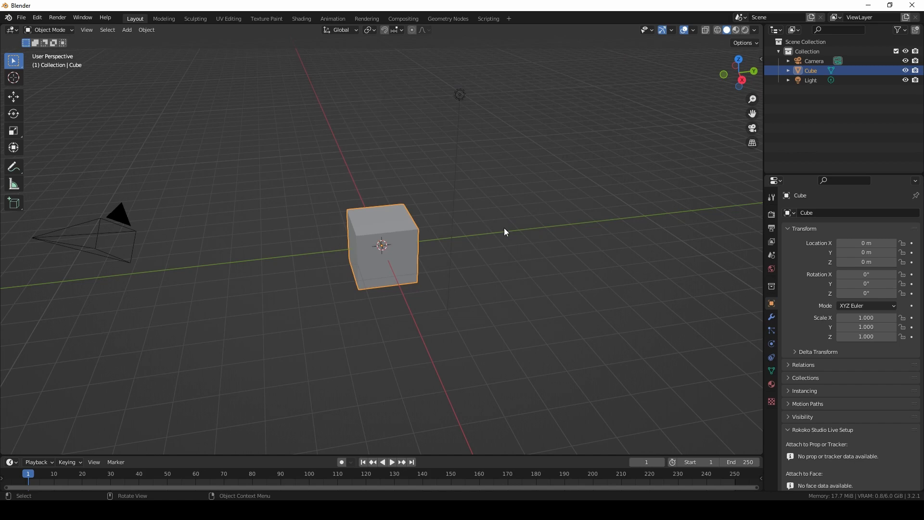
Step: Delete the default cube and add a rock mesh with the Rock Generator
{"action": "middle_click_drag", "start_coordinate": [503, 227], "coordinate": [531, 220]}
{"action": "key", "text": "Delete"}
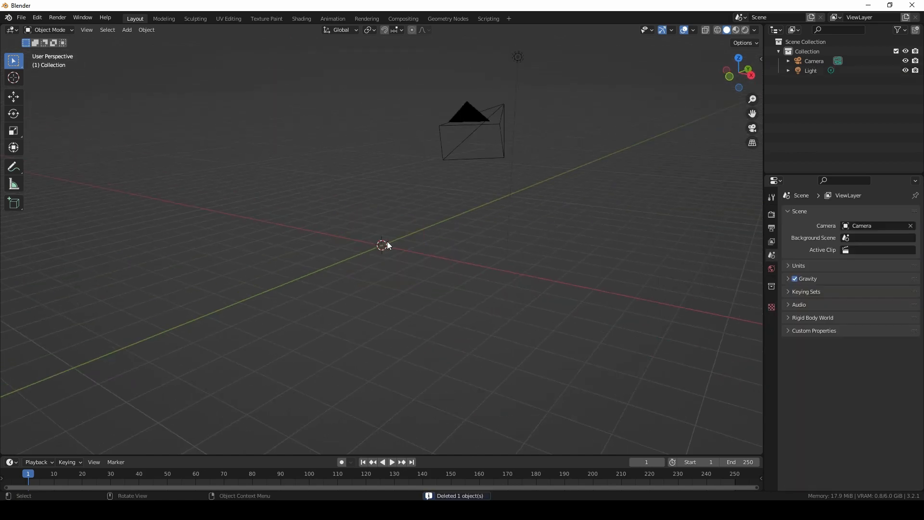
{"action": "key", "text": "shift+a"}
{"action": "mouse_move", "coordinate": [387, 242]}
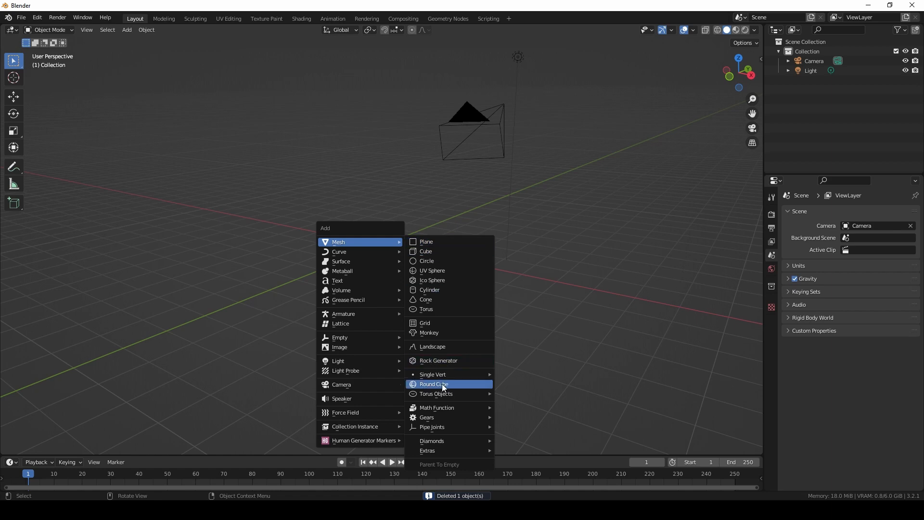
{"action": "left_click", "coordinate": [447, 360]}
{"action": "middle_click_drag", "start_coordinate": [445, 275], "coordinate": [377, 283]}
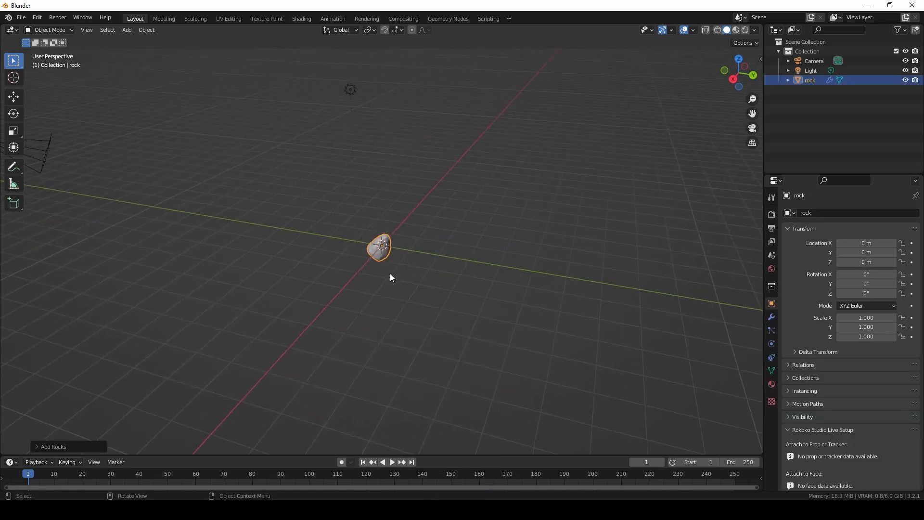
{"action": "key", "text": "KP_Decimal"}
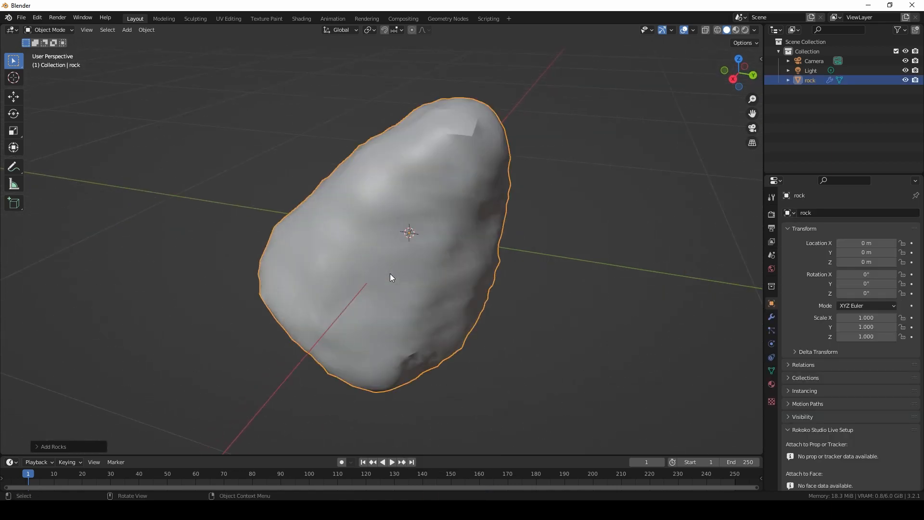
Step: Set the rock's X scale to 1.17, deformation to 8.39, roughness to 4.06 and detail level to 1 in its generator settings
{"action": "left_click", "coordinate": [42, 446]}
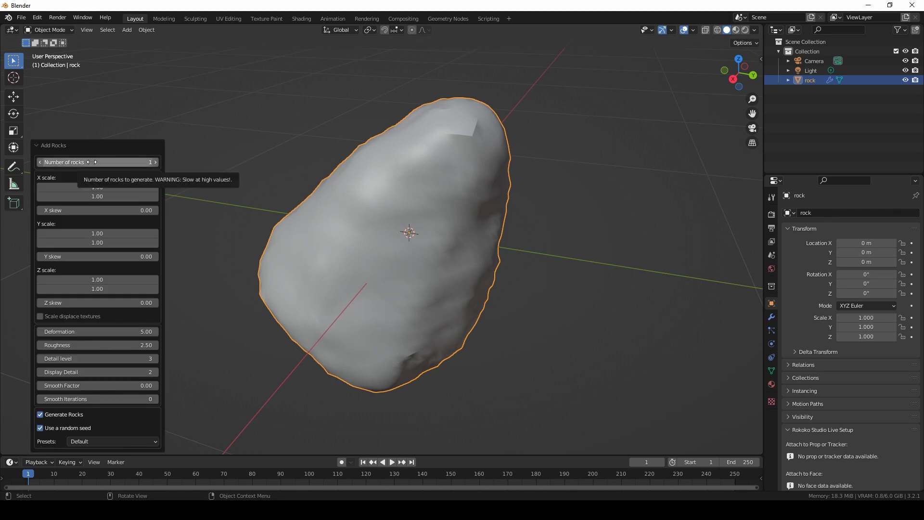
{"action": "scroll", "coordinate": [312, 245], "scroll_direction": "down", "scroll_amount": 2}
{"action": "scroll", "coordinate": [312, 245], "scroll_direction": "down", "scroll_amount": 4}
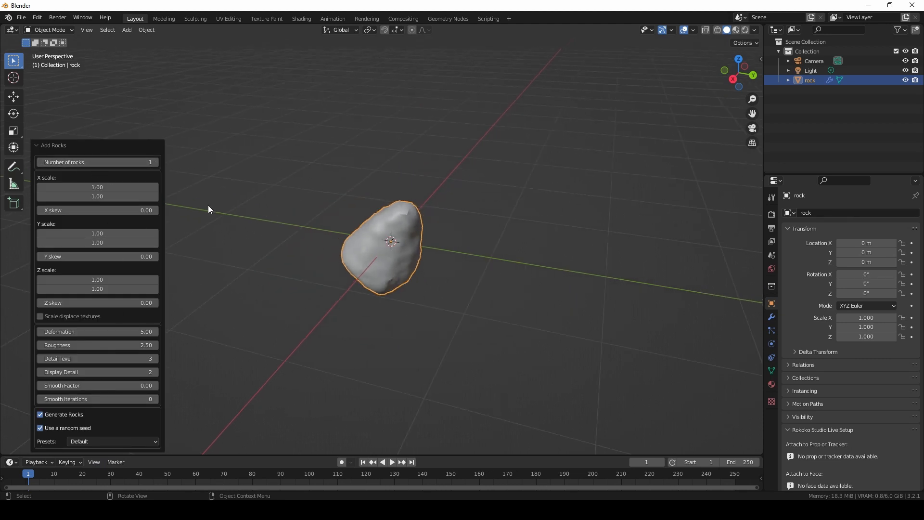
{"action": "left_click_drag", "start_coordinate": [90, 188], "coordinate": [109, 186]}
{"action": "left_click_drag", "start_coordinate": [91, 332], "coordinate": [98, 357]}
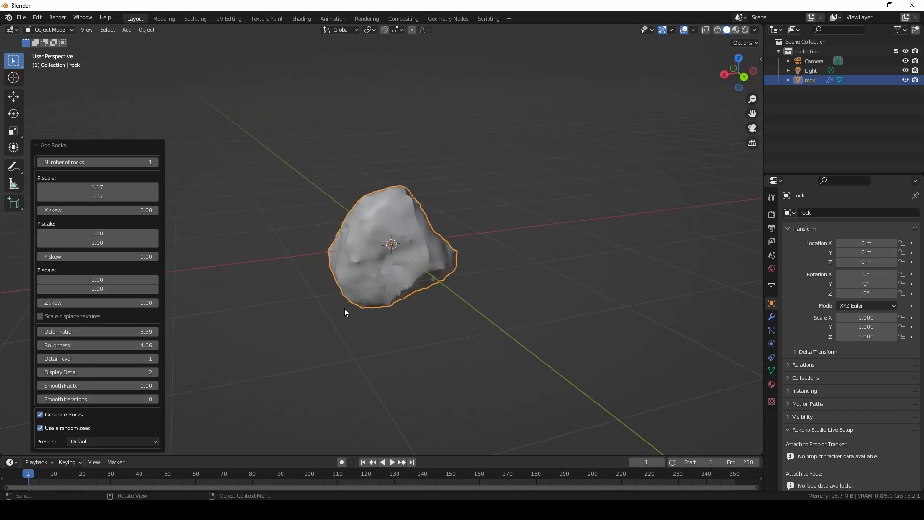
{"action": "middle_click_drag", "start_coordinate": [345, 311], "coordinate": [364, 322]}
{"action": "mouse_move", "coordinate": [112, 371]}
{"action": "left_mouse_down"}
{"action": "mouse_move", "coordinate": [133, 373]}
{"action": "mouse_move", "coordinate": [116, 372]}
{"action": "left_mouse_up"}
{"action": "middle_click_drag", "start_coordinate": [327, 298], "coordinate": [357, 313]}
{"action": "left_click_drag", "start_coordinate": [93, 333], "coordinate": [97, 333]}
{"action": "middle_click_drag", "start_coordinate": [366, 262], "coordinate": [526, 241]}
Step: Move the rock about -2.98 m along the X axis, away from the world origin
{"action": "left_click", "coordinate": [472, 275]}
{"action": "left_click", "coordinate": [385, 255]}
{"action": "key", "text": "g"}
{"action": "key", "text": "x"}
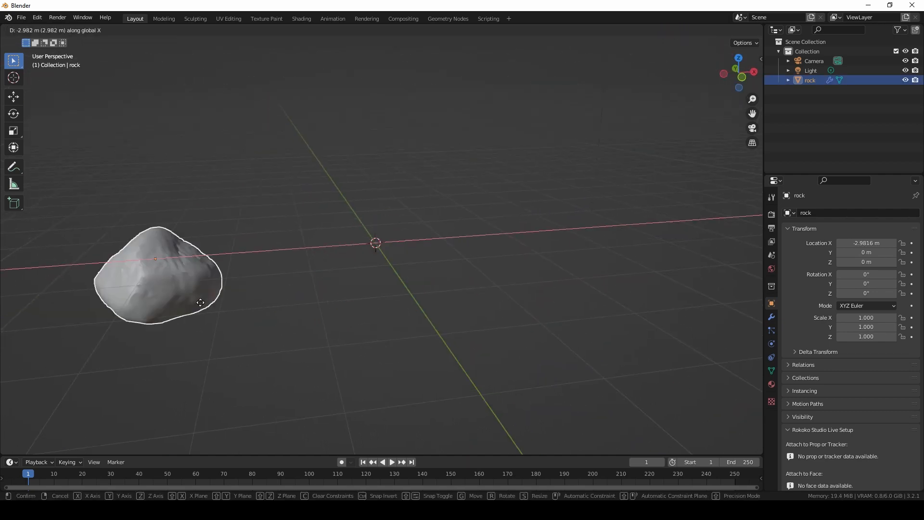
{"action": "left_click", "coordinate": [200, 302]}
Step: Generate a second rock at the origin and try the Fake Ocean and Ice presets on it
{"action": "key", "text": "shift+a"}
{"action": "left_click", "coordinate": [382, 374]}
{"action": "left_click", "coordinate": [97, 442]}
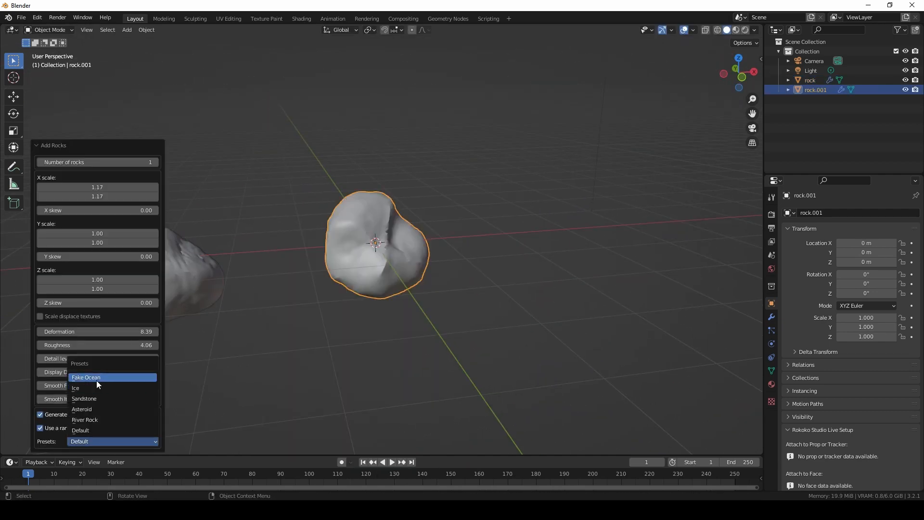
{"action": "left_click", "coordinate": [97, 380]}
{"action": "left_click", "coordinate": [111, 440]}
{"action": "left_click", "coordinate": [109, 387]}
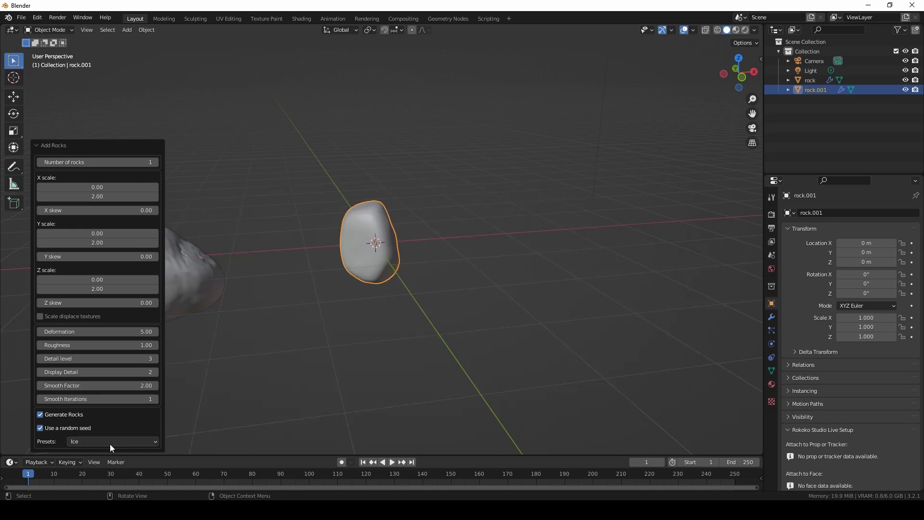
Step: Switch the second rock's preset to Sandstone and then to Asteroid
{"action": "left_click", "coordinate": [110, 444]}
{"action": "left_click", "coordinate": [106, 401]}
{"action": "middle_click_drag", "start_coordinate": [405, 259], "coordinate": [316, 337]}
{"action": "left_click", "coordinate": [116, 441]}
{"action": "left_click", "coordinate": [105, 409]}
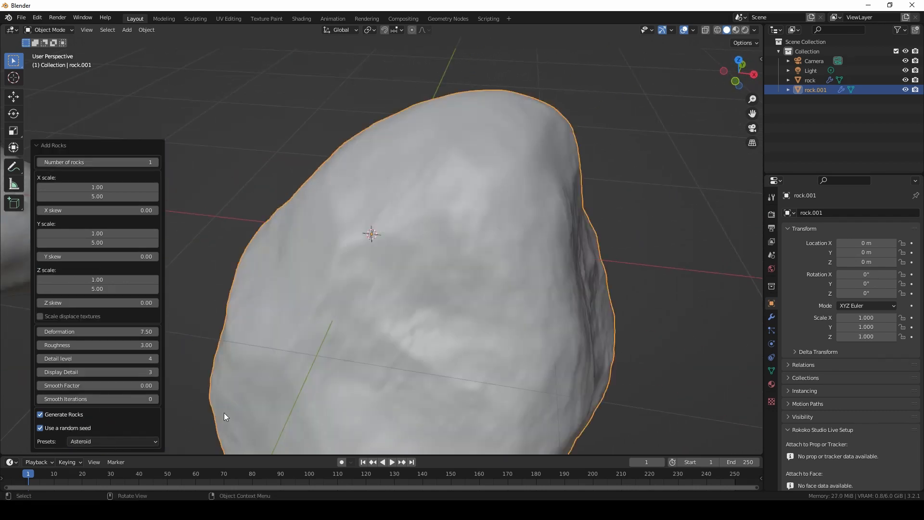
{"action": "middle_click_drag", "start_coordinate": [390, 280], "coordinate": [394, 338]}
{"action": "left_click", "coordinate": [110, 441]}
{"action": "scroll", "coordinate": [411, 307], "scroll_direction": "down", "scroll_amount": 4}
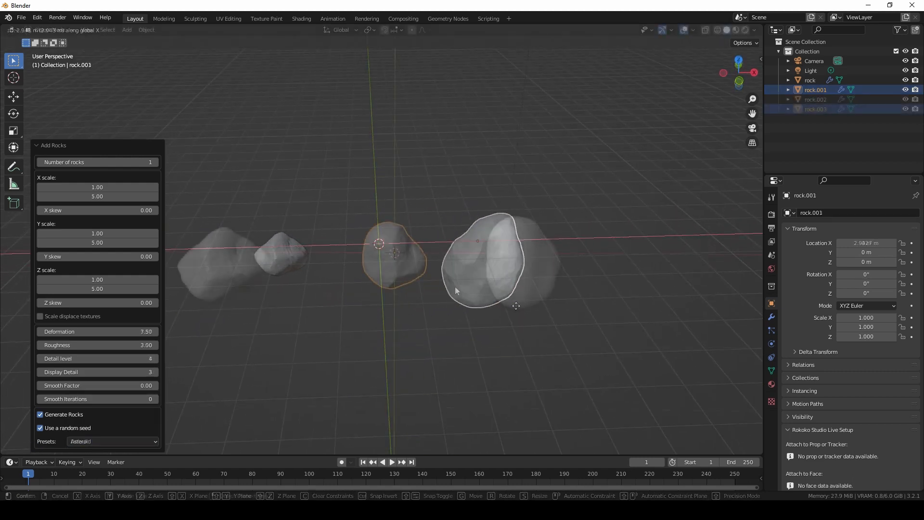
Step: Scale the newest rock at the origin uniformly by 1.349 and deselect it
{"action": "key", "text": "s"}
{"action": "left_click", "coordinate": [459, 322]}
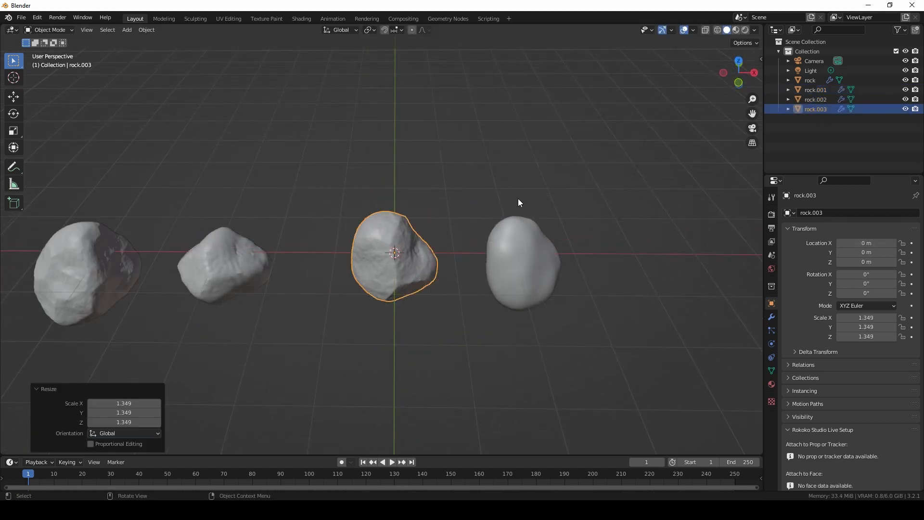
{"action": "left_click", "coordinate": [518, 199]}
{"action": "middle_click_drag", "start_coordinate": [518, 199], "coordinate": [497, 246]}
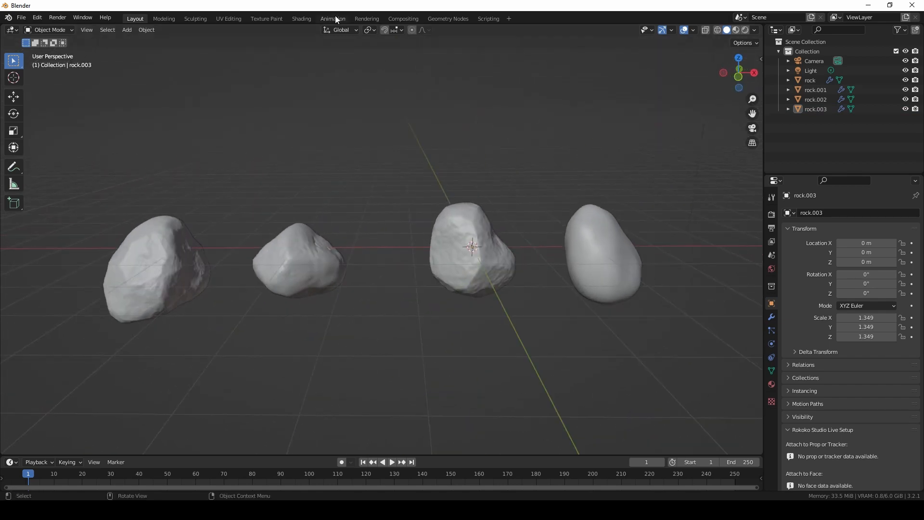
Step: Switch to the Shading workspace to work on the materials of the four rocks
{"action": "left_click", "coordinate": [294, 20]}
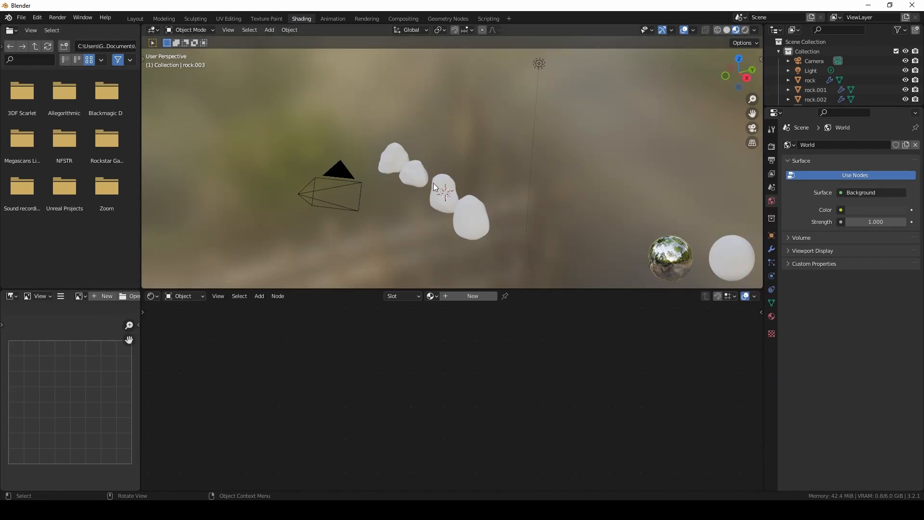
{"action": "middle_click_drag", "start_coordinate": [433, 183], "coordinate": [525, 176]}
{"action": "scroll", "coordinate": [522, 179], "scroll_direction": "up", "scroll_amount": 4}
{"action": "mouse_move", "coordinate": [460, 205]}
{"action": "middle_mouse_down", "text": "shift"}
{"action": "mouse_move", "coordinate": [535, 127]}
{"action": "mouse_move", "coordinate": [510, 149]}
{"action": "middle_mouse_up", "text": "shift"}
{"action": "middle_click_drag", "start_coordinate": [511, 168], "coordinate": [463, 181], "text": "shift"}
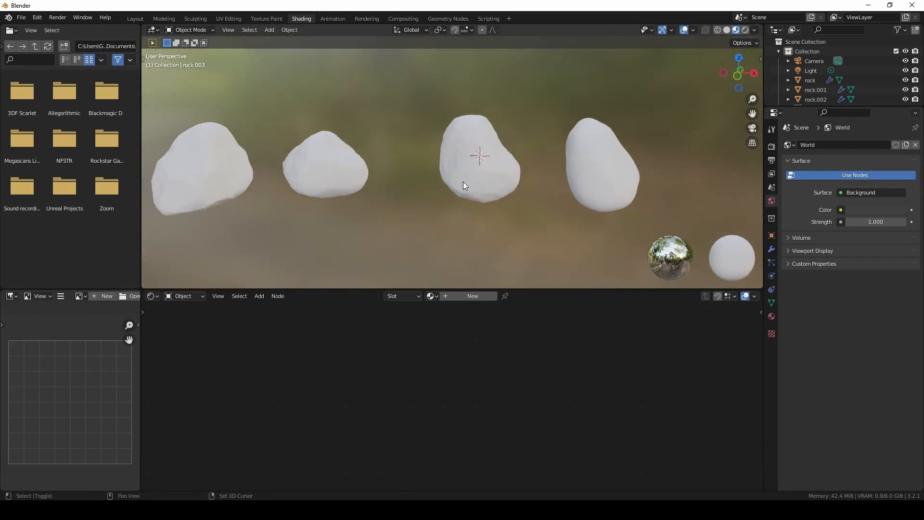
Step: Select the first generated rock and create a new material for it named Rock 1
{"action": "left_click", "coordinate": [341, 174]}
{"action": "scroll", "coordinate": [481, 196], "scroll_direction": "up", "scroll_amount": 3}
{"action": "middle_click_drag", "start_coordinate": [340, 174], "coordinate": [458, 189], "text": "shift"}
{"action": "scroll", "coordinate": [457, 189], "scroll_direction": "up", "scroll_amount": 2}
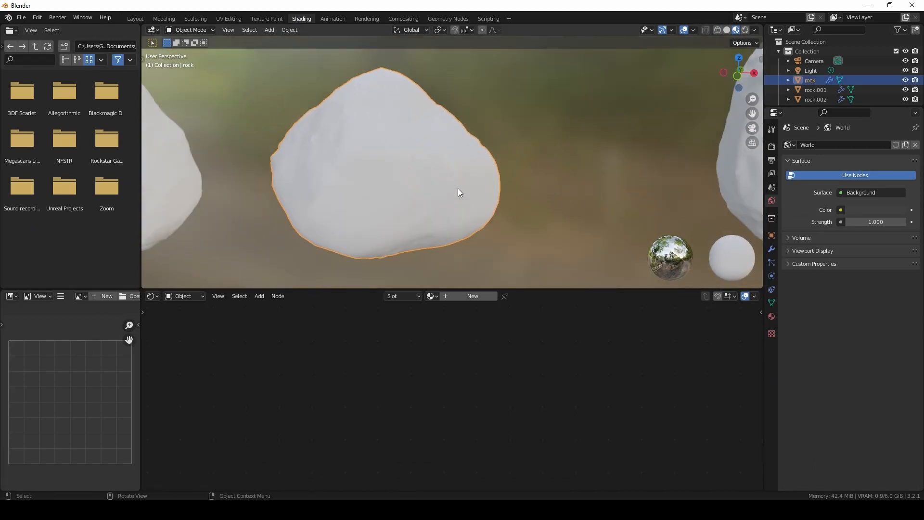
{"action": "left_click", "coordinate": [458, 295]}
{"action": "double_click", "coordinate": [457, 296]}
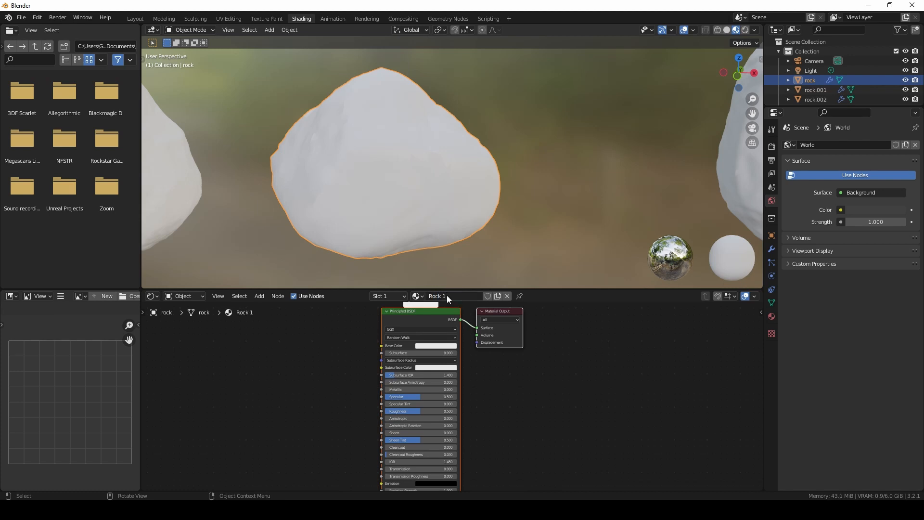
{"action": "left_click", "coordinate": [495, 373]}
Step: Enlarge the shader node editor area to make room for the Rock 1 node setup
{"action": "scroll", "coordinate": [506, 380], "scroll_direction": "down", "scroll_amount": 4}
{"action": "middle_click_drag", "start_coordinate": [425, 347], "coordinate": [478, 320]}
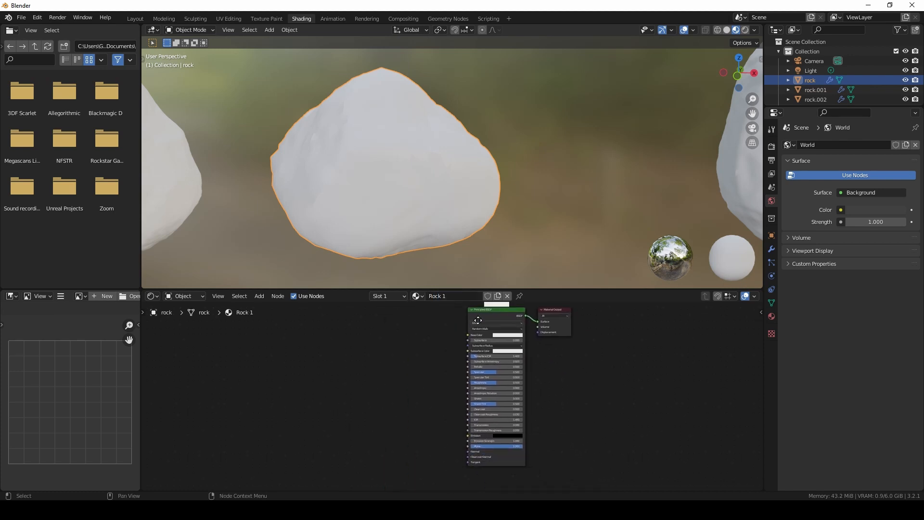
{"action": "left_click_drag", "start_coordinate": [560, 288], "coordinate": [561, 240]}
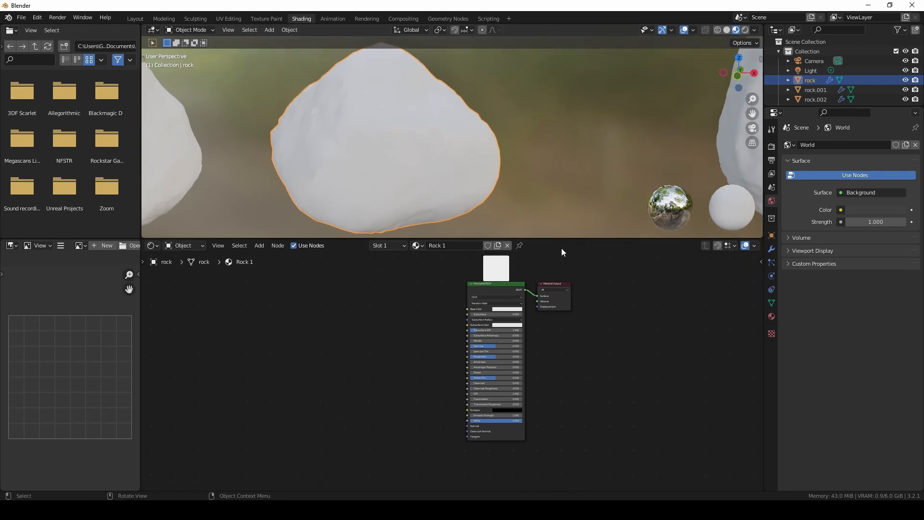
{"action": "middle_click_drag", "start_coordinate": [558, 328], "coordinate": [594, 360]}
{"action": "scroll", "coordinate": [594, 360], "scroll_direction": "up", "scroll_amount": 2}
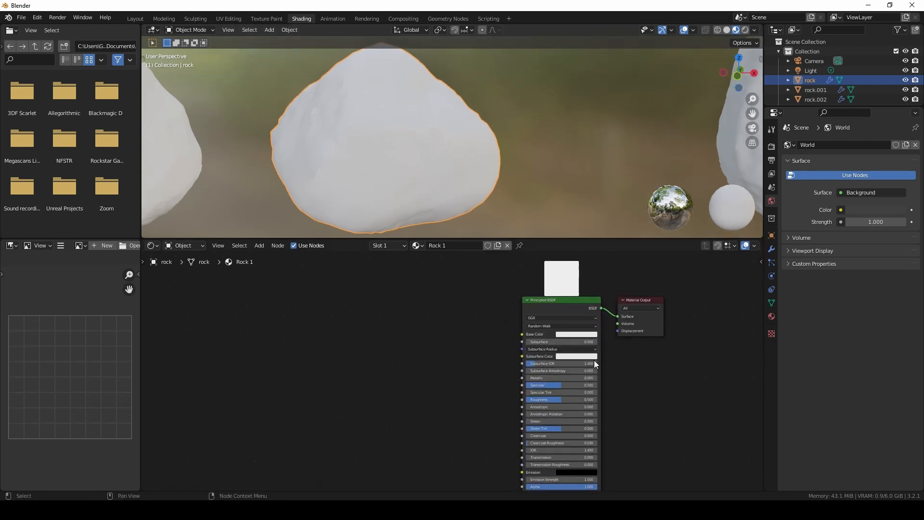
Step: Add a Noise Texture node and connect its Color output to the Principled BSDF's Base Color
{"action": "key", "text": "shift+a"}
{"action": "left_click", "coordinate": [313, 326]}
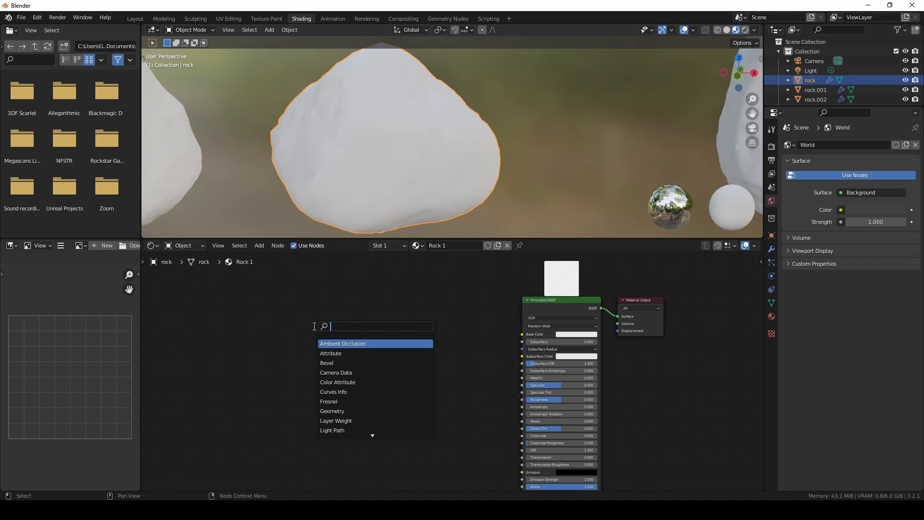
{"action": "type", "text": "nois"}
{"action": "key", "text": "Down"}
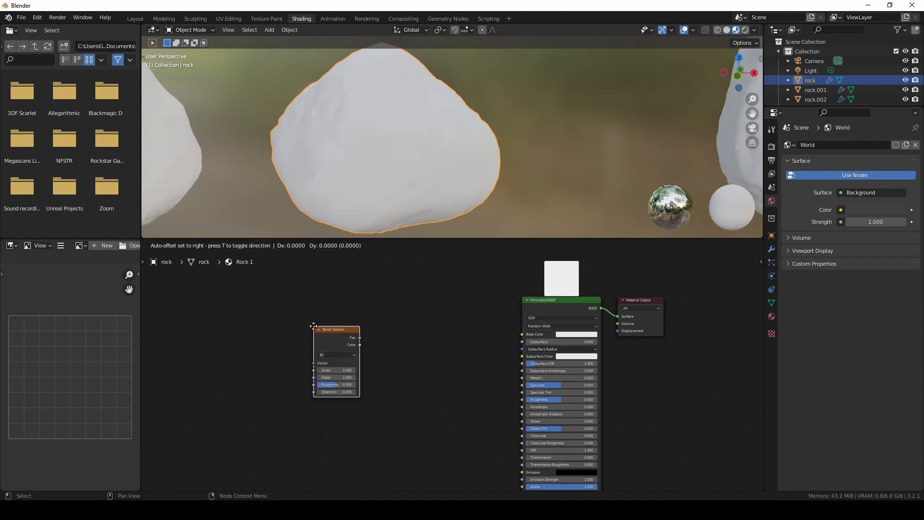
{"action": "key", "text": "Return"}
{"action": "left_click", "coordinate": [293, 320]}
{"action": "left_click_drag", "start_coordinate": [317, 324], "coordinate": [527, 337]}
Step: Insert a ColorRamp node between the Noise Texture and the Principled BSDF's Base Color
{"action": "mouse_move", "coordinate": [375, 345]}
{"action": "left_mouse_down"}
{"action": "mouse_move", "coordinate": [406, 364]}
{"action": "mouse_move", "coordinate": [392, 352]}
{"action": "left_mouse_up"}
{"action": "key", "text": "shift+a"}
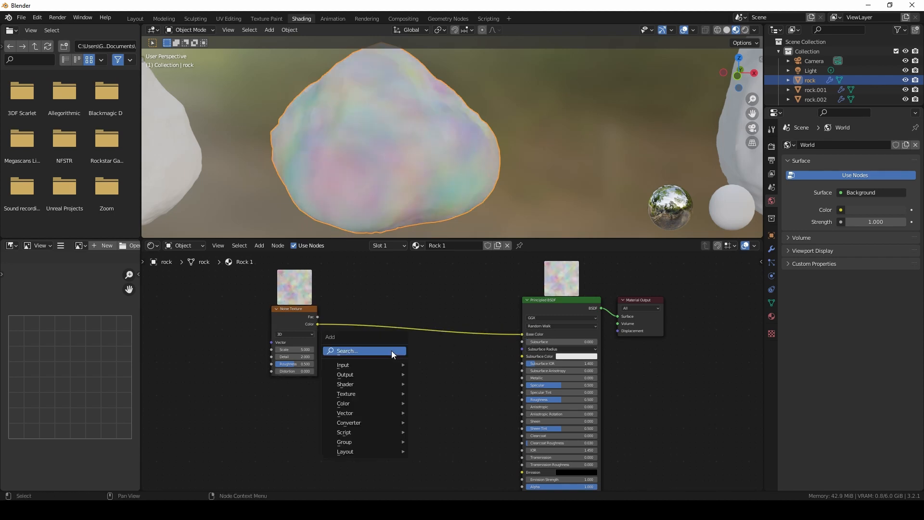
{"action": "type", "text": "colo"}
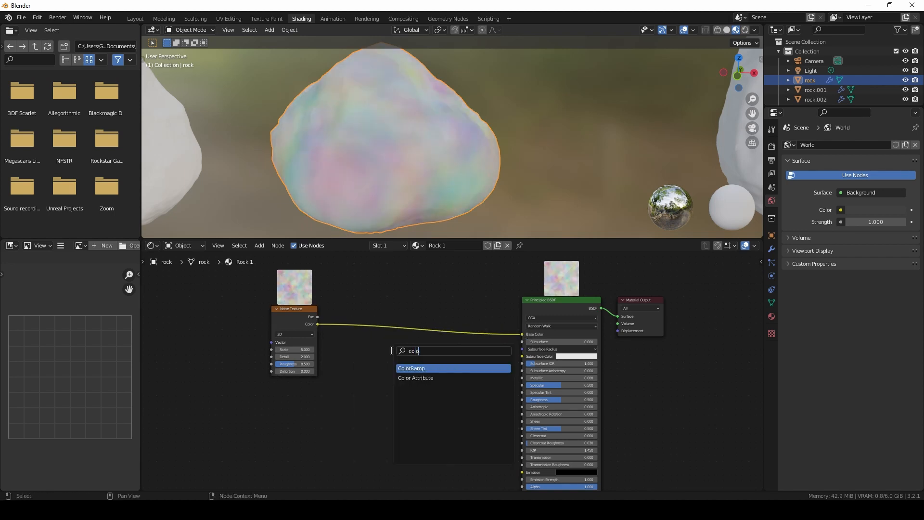
{"action": "key", "text": "Return"}
{"action": "left_click", "coordinate": [385, 307]}
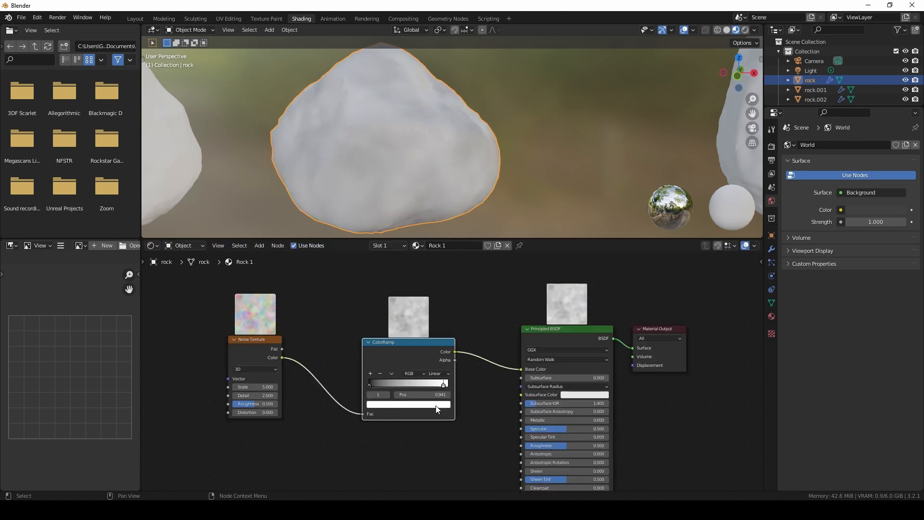
Step: Place the ColorRamp's white stop at position 0.941 and darken it to a grey with a value of about 0.55
{"action": "left_click", "coordinate": [435, 405]}
{"action": "left_click", "coordinate": [432, 306]}
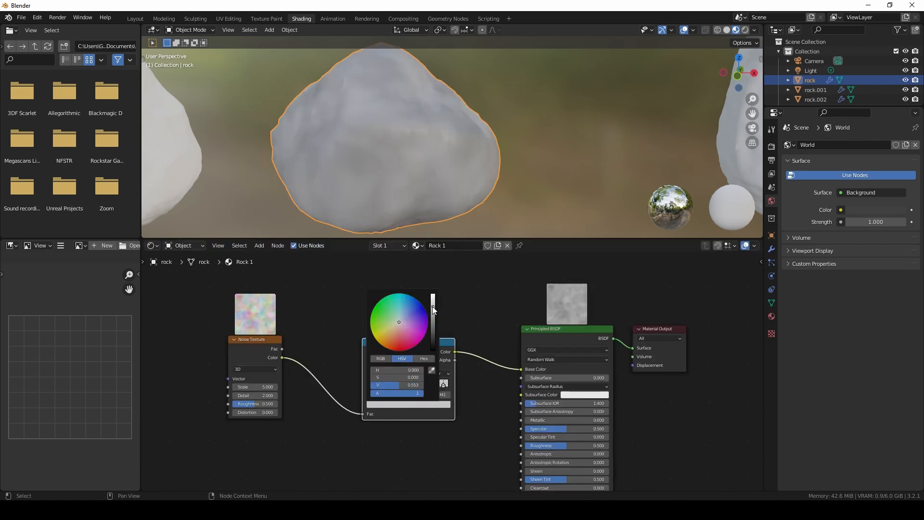
{"action": "left_click_drag", "start_coordinate": [433, 307], "coordinate": [432, 306]}
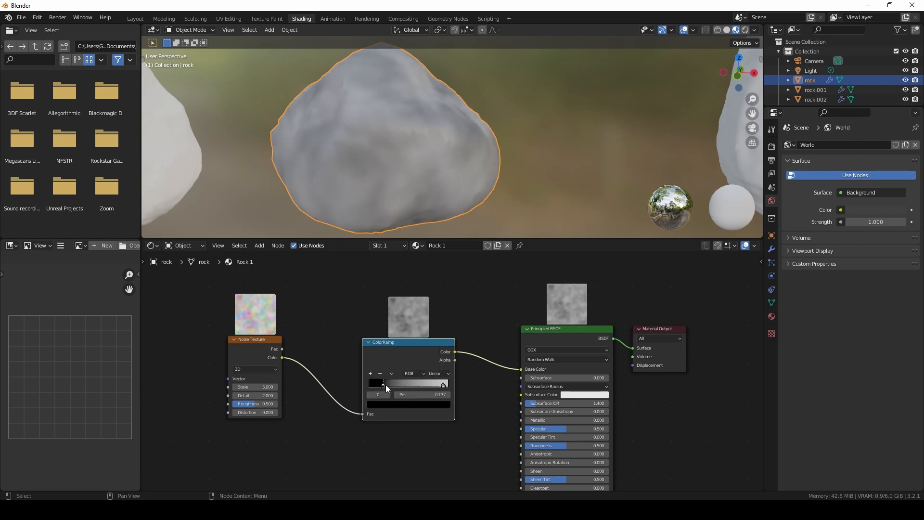
Step: Add a grey middle stop with a value of about 0.19 at position 0.505 to the ColorRamp and move its light stop to 0.868
{"action": "left_click", "coordinate": [372, 373]}
{"action": "left_click", "coordinate": [417, 405]}
{"action": "left_click_drag", "start_coordinate": [433, 318], "coordinate": [433, 323]}
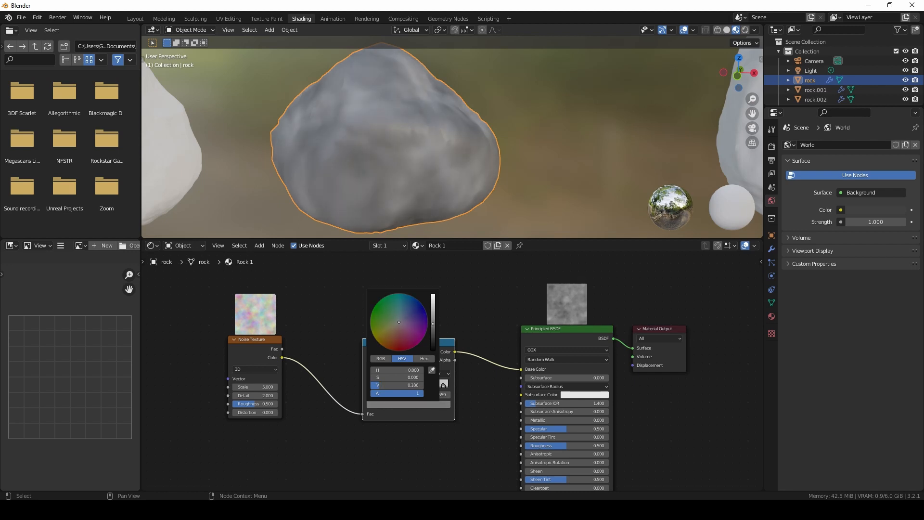
{"action": "left_click_drag", "start_coordinate": [443, 384], "coordinate": [437, 385]}
{"action": "left_click_drag", "start_coordinate": [414, 385], "coordinate": [409, 386]}
{"action": "left_click", "coordinate": [332, 386]}
Step: Set the Noise Texture's scale to 12.8 and move the ColorRamp node upward to free space below it
{"action": "scroll", "coordinate": [256, 385], "scroll_direction": "up", "scroll_amount": 4}
{"action": "left_click_drag", "start_coordinate": [263, 390], "coordinate": [300, 389]}
{"action": "middle_click_drag", "start_coordinate": [409, 365], "coordinate": [322, 332]}
{"action": "left_click_drag", "start_coordinate": [392, 308], "coordinate": [383, 215]}
Step: Set the Noise Texture's roughness to 0.5 and its detail to 1
{"action": "scroll", "coordinate": [385, 380], "scroll_direction": "down", "scroll_amount": 4}
{"action": "scroll", "coordinate": [351, 384], "scroll_direction": "up", "scroll_amount": 1}
{"action": "left_click_drag", "start_coordinate": [199, 385], "coordinate": [207, 384]}
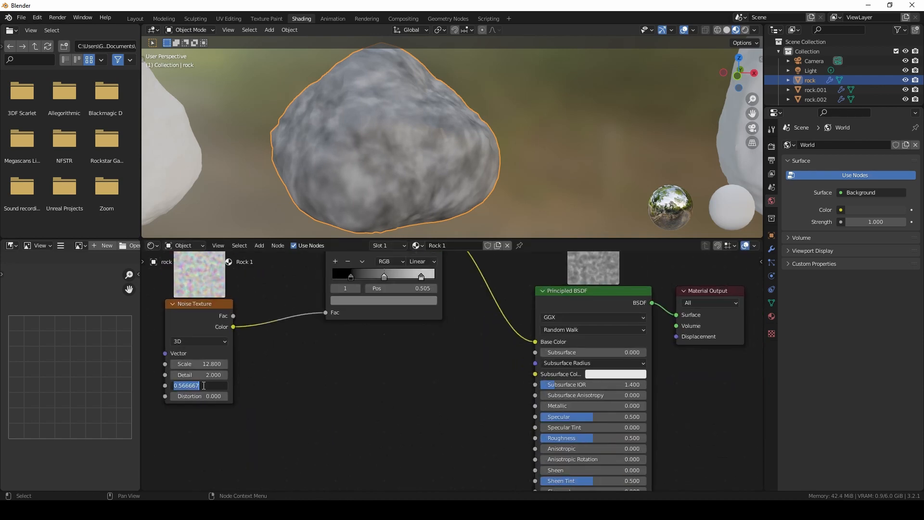
{"action": "type", "text": "0.5"}
{"action": "key", "text": "Return"}
{"action": "scroll", "coordinate": [281, 400], "scroll_direction": "up", "scroll_amount": 1}
{"action": "middle_click_drag", "start_coordinate": [281, 400], "coordinate": [316, 401]}
{"action": "left_click_drag", "start_coordinate": [193, 376], "coordinate": [185, 376]}
{"action": "left_click", "coordinate": [193, 376]}
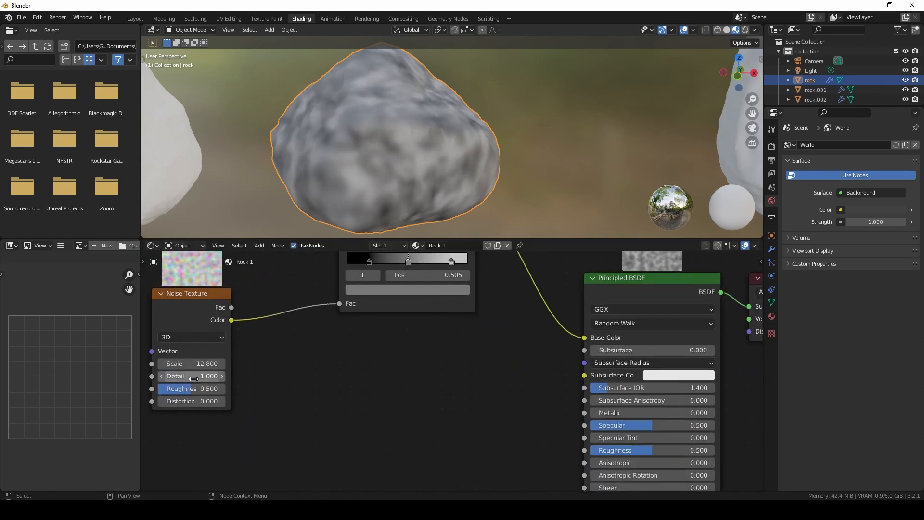
{"action": "middle_click_drag", "start_coordinate": [330, 389], "coordinate": [309, 389]}
{"action": "scroll", "coordinate": [353, 395], "scroll_direction": "down", "scroll_amount": 1}
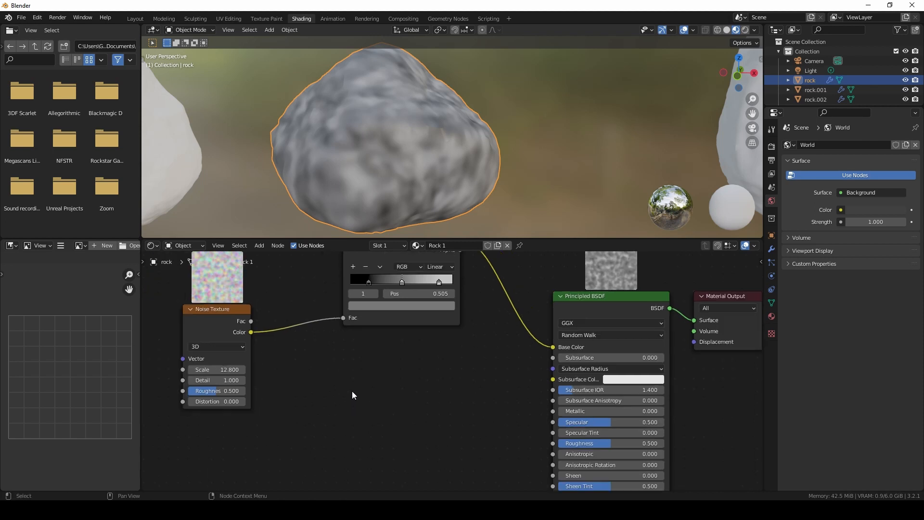
Step: Add a second ColorRamp node below the first one, between the Noise Texture and the Principled BSDF
{"action": "key", "text": "a"}
{"action": "left_click", "coordinate": [347, 381]}
{"action": "key", "text": "shift+a"}
{"action": "left_click", "coordinate": [346, 378]}
{"action": "type", "text": "color ramp"}
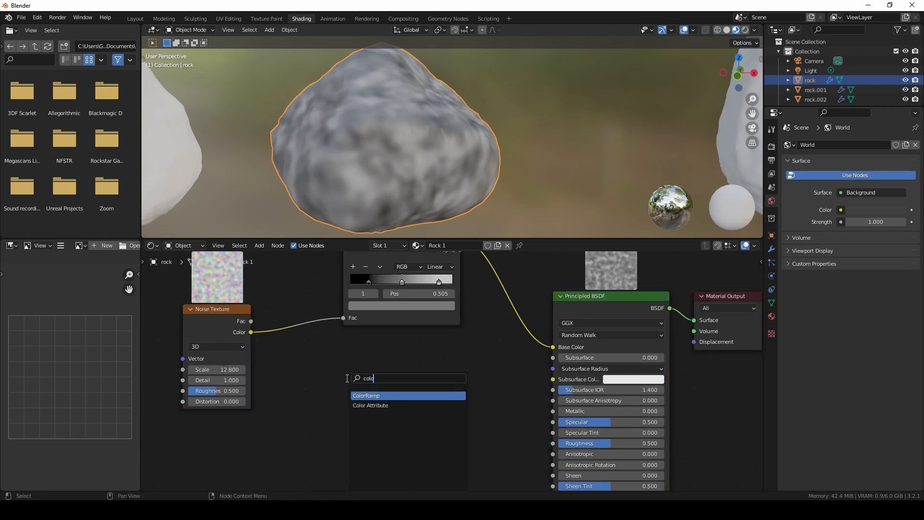
{"action": "key", "text": "Return"}
{"action": "left_click", "coordinate": [338, 344]}
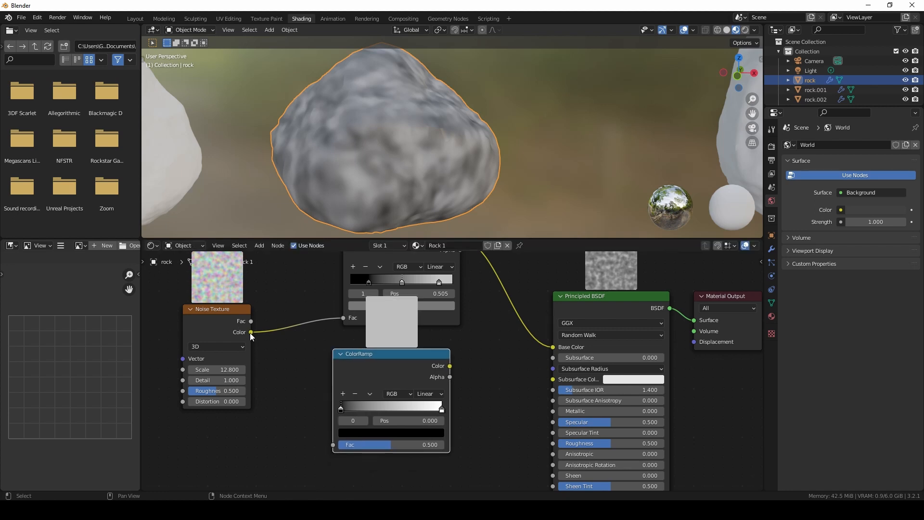
Step: Connect the Noise Texture's Color to the second ColorRamp's Fac and that ramp's Color to the Principled BSDF's Roughness
{"action": "left_click_drag", "start_coordinate": [251, 332], "coordinate": [342, 448]}
{"action": "left_click_drag", "start_coordinate": [449, 366], "coordinate": [552, 418]}
{"action": "left_click_drag", "start_coordinate": [555, 453], "coordinate": [556, 443]}
{"action": "left_click_drag", "start_coordinate": [555, 444], "coordinate": [555, 444]}
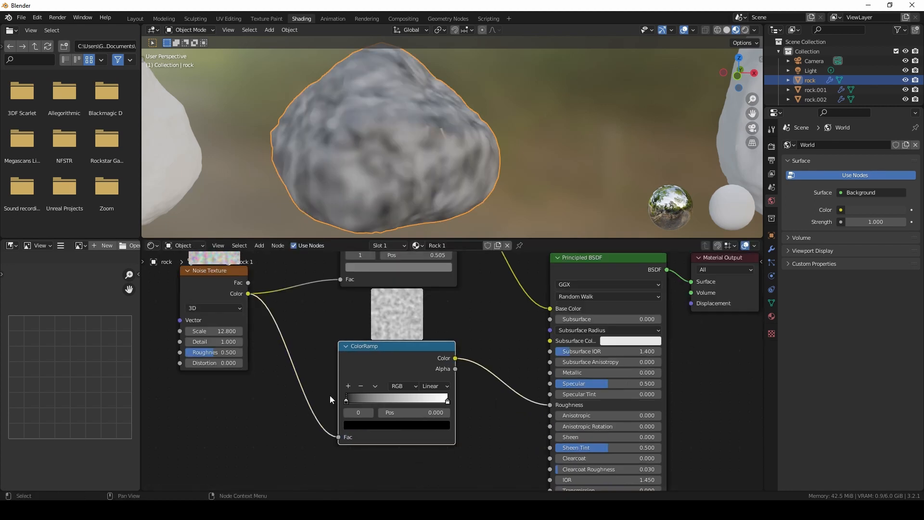
Step: Place the roughness ColorRamp's black stop at 0.045 and its white stop near the middle, and move the node slightly lower
{"action": "left_click_drag", "start_coordinate": [347, 401], "coordinate": [370, 401]}
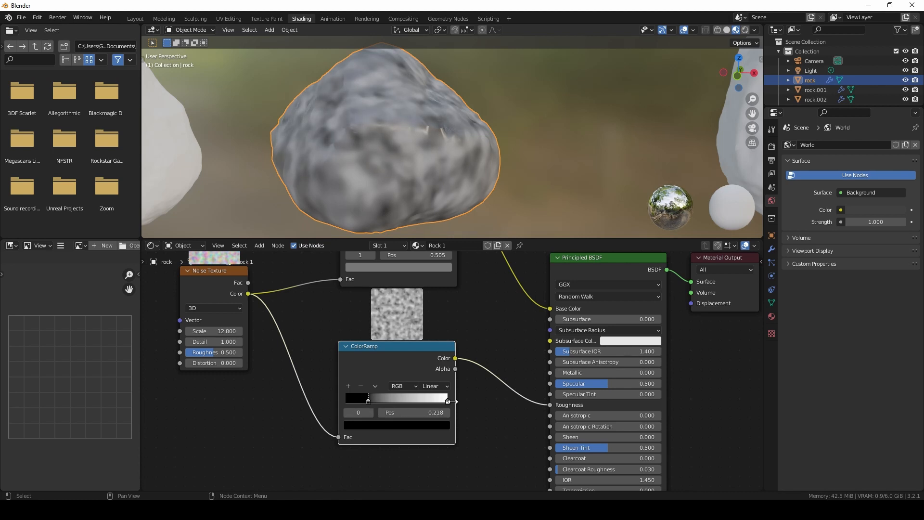
{"action": "left_click_drag", "start_coordinate": [444, 401], "coordinate": [356, 403]}
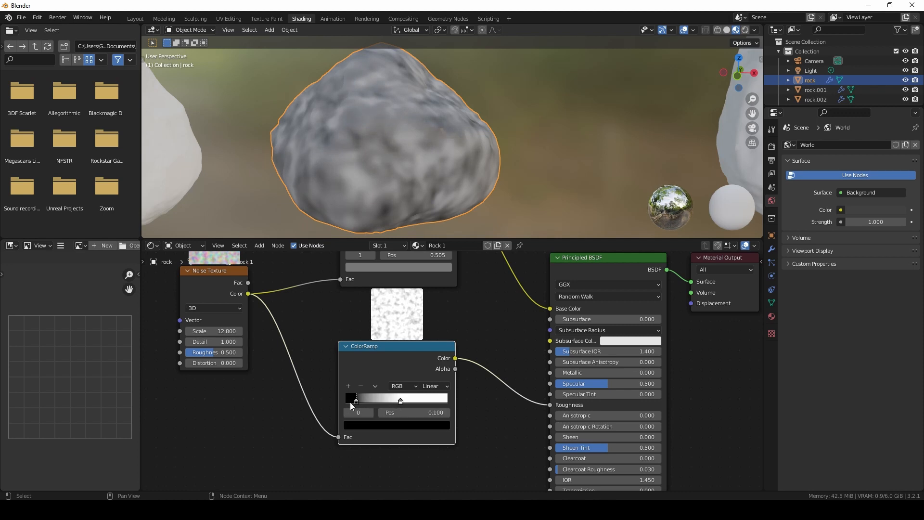
{"action": "middle_click_drag", "start_coordinate": [353, 433], "coordinate": [319, 389]}
{"action": "scroll", "coordinate": [319, 388], "scroll_direction": "down", "scroll_amount": 3}
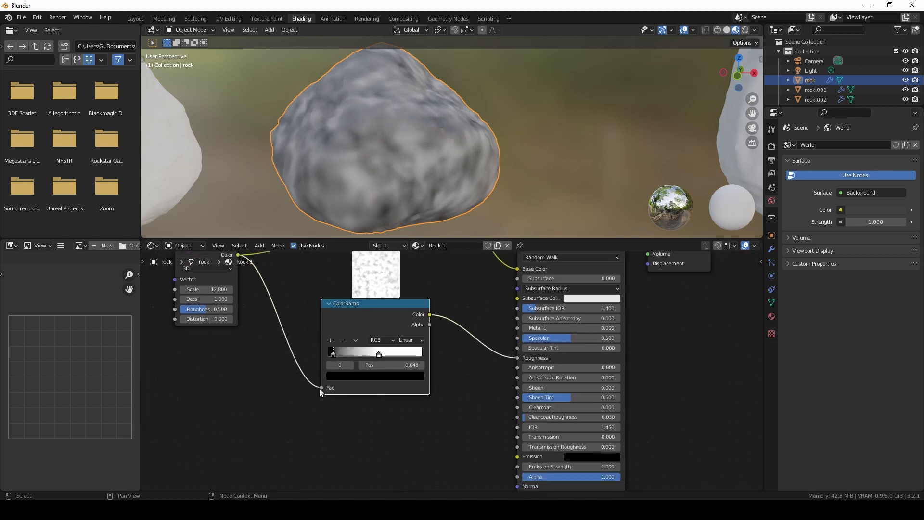
{"action": "left_click_drag", "start_coordinate": [401, 330], "coordinate": [371, 368]}
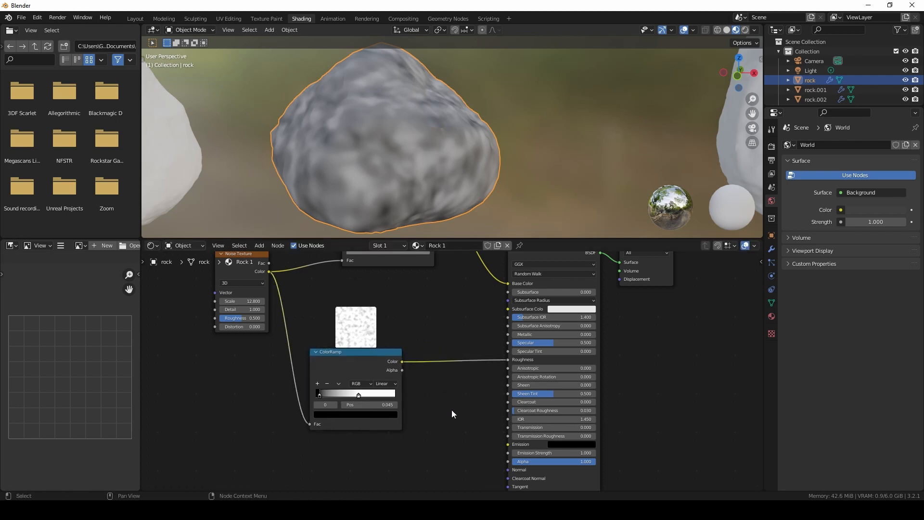
Step: Add a Bump node between the roughness ColorRamp and the Principled BSDF
{"action": "key", "text": "shift+a"}
{"action": "left_click", "coordinate": [440, 390]}
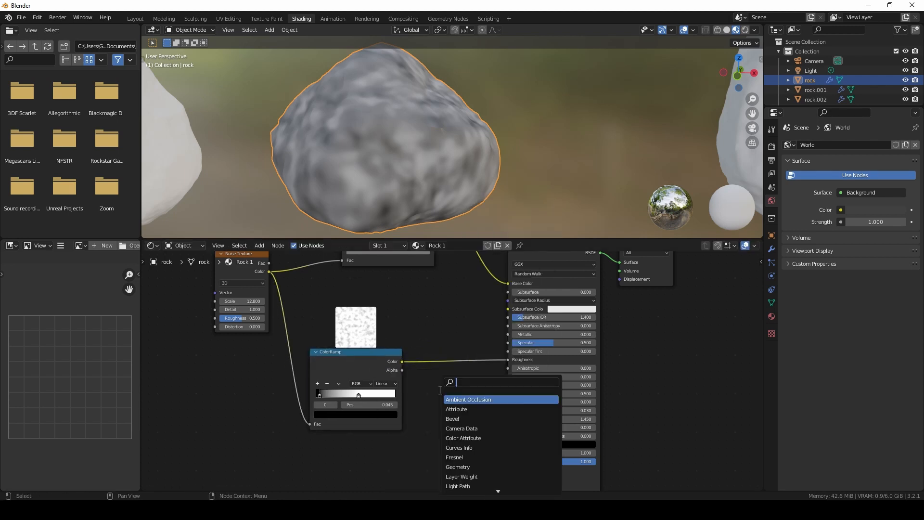
{"action": "type", "text": "bum"}
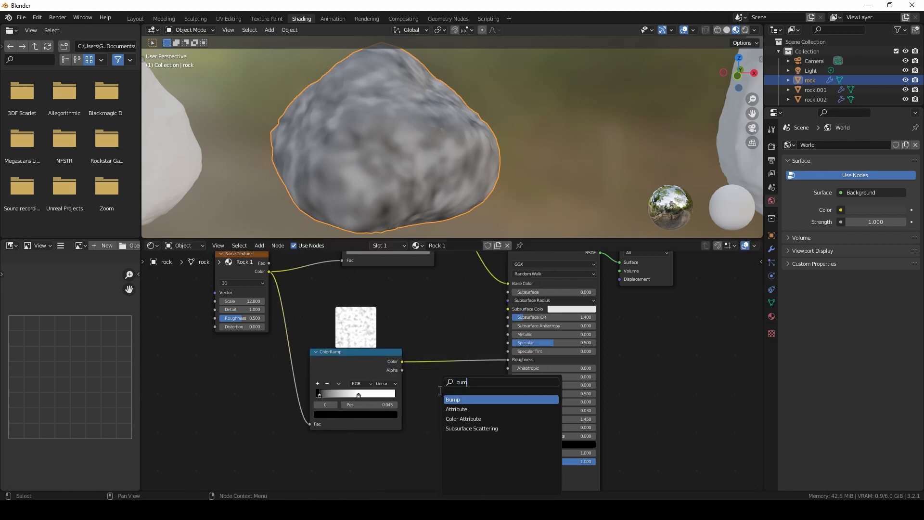
{"action": "key", "text": "Return"}
{"action": "left_click", "coordinate": [427, 414]}
Step: Shift the Principled BSDF and Material Output nodes further away to make room for the Bump node
{"action": "middle_click_drag", "start_coordinate": [426, 416], "coordinate": [393, 409]}
{"action": "scroll", "coordinate": [393, 409], "scroll_direction": "down", "scroll_amount": 3}
{"action": "left_click_drag", "start_coordinate": [520, 275], "coordinate": [538, 274]}
{"action": "left_click_drag", "start_coordinate": [569, 272], "coordinate": [606, 273]}
Step: Feed the roughness ColorRamp's Color into the Bump's Height, link its Normal to the Principled BSDF's Normal, and lower Strength to about 0.075
{"action": "scroll", "coordinate": [460, 409], "scroll_direction": "up", "scroll_amount": 4}
{"action": "middle_click_drag", "start_coordinate": [354, 397], "coordinate": [345, 342]}
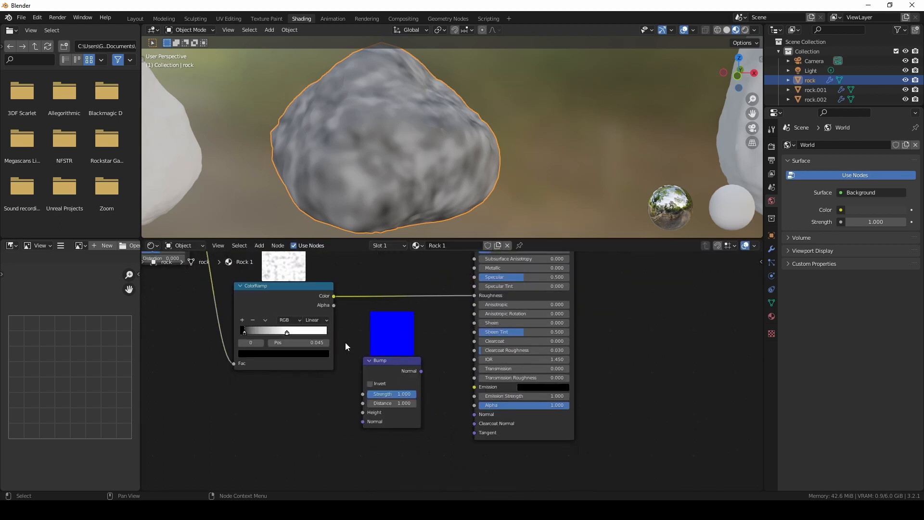
{"action": "left_click_drag", "start_coordinate": [334, 296], "coordinate": [363, 413]}
{"action": "left_click_drag", "start_coordinate": [422, 372], "coordinate": [474, 414]}
{"action": "mouse_move", "coordinate": [400, 417]}
{"action": "left_mouse_down"}
{"action": "mouse_move", "coordinate": [371, 418]}
{"action": "mouse_move", "coordinate": [394, 419]}
{"action": "mouse_move", "coordinate": [382, 418]}
{"action": "left_mouse_up"}
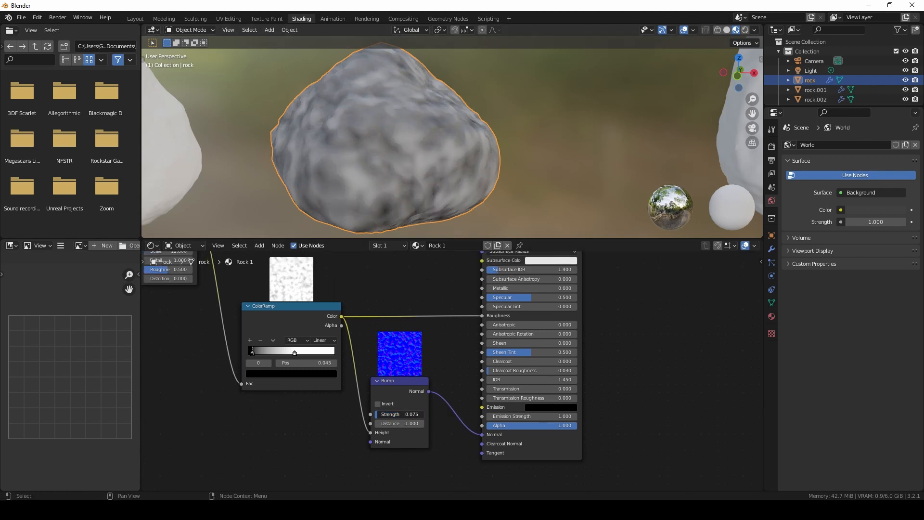
Step: Set the Noise Texture's scale to 23.1 and deselect the rock
{"action": "middle_click_drag", "start_coordinate": [428, 171], "coordinate": [486, 162], "text": "shift"}
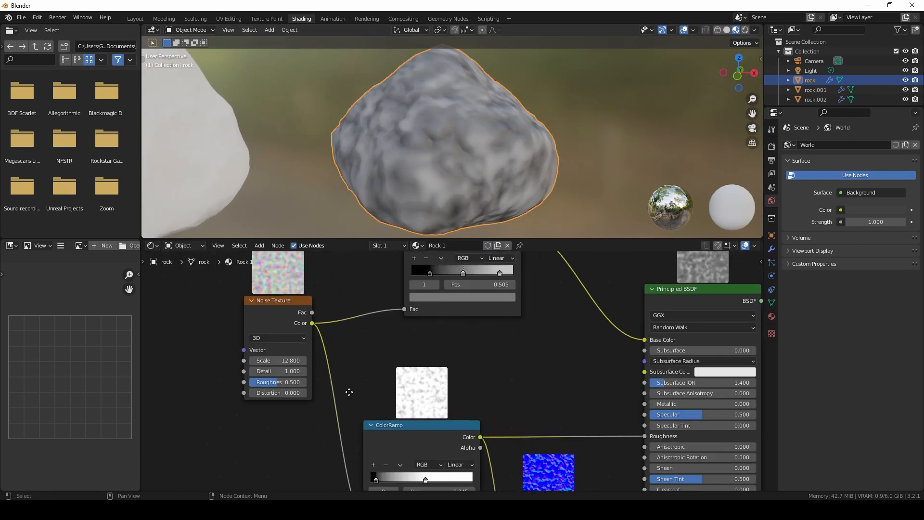
{"action": "middle_click_drag", "start_coordinate": [348, 391], "coordinate": [344, 391]}
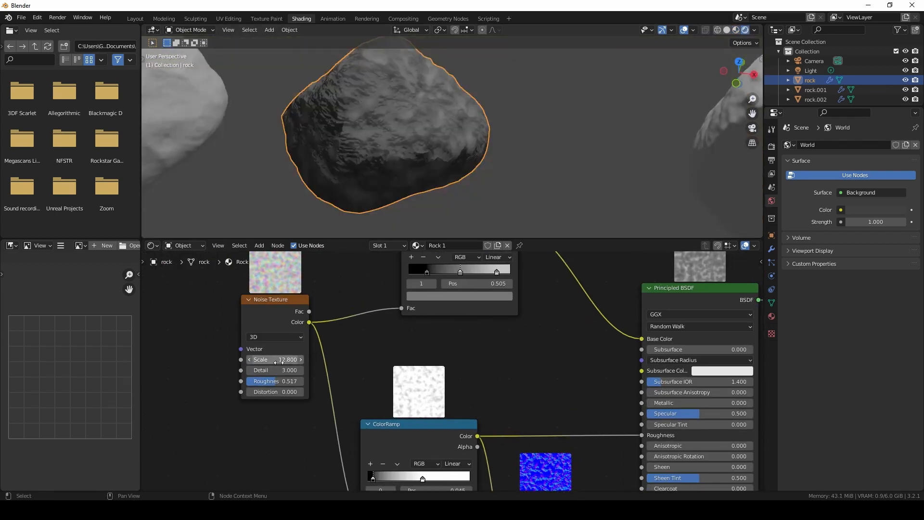
{"action": "left_click_drag", "start_coordinate": [279, 362], "coordinate": [352, 362]}
{"action": "left_click", "coordinate": [548, 131]}
{"action": "middle_click_drag", "start_coordinate": [548, 131], "coordinate": [439, 151]}
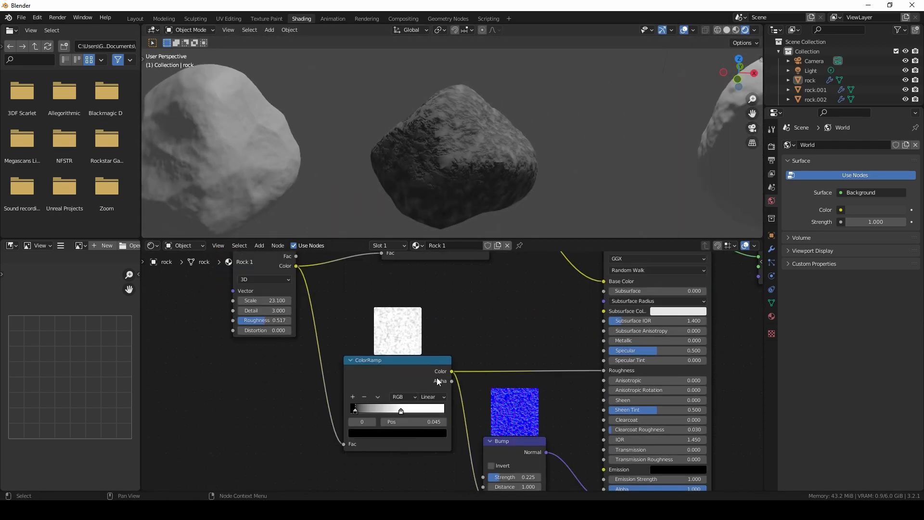
Step: Fine-tune the roughness ColorRamp by shifting its black and white stops slightly towards the white end
{"action": "left_click_drag", "start_coordinate": [401, 410], "coordinate": [408, 410]}
{"action": "scroll", "coordinate": [510, 154], "scroll_direction": "up", "scroll_amount": 3}
{"action": "middle_click_drag", "start_coordinate": [510, 154], "coordinate": [517, 183]}
{"action": "mouse_move", "coordinate": [407, 411]}
{"action": "left_mouse_down"}
{"action": "mouse_move", "coordinate": [395, 412]}
{"action": "mouse_move", "coordinate": [426, 411]}
{"action": "mouse_move", "coordinate": [411, 412]}
{"action": "left_mouse_up"}
{"action": "left_click_drag", "start_coordinate": [355, 412], "coordinate": [359, 413]}
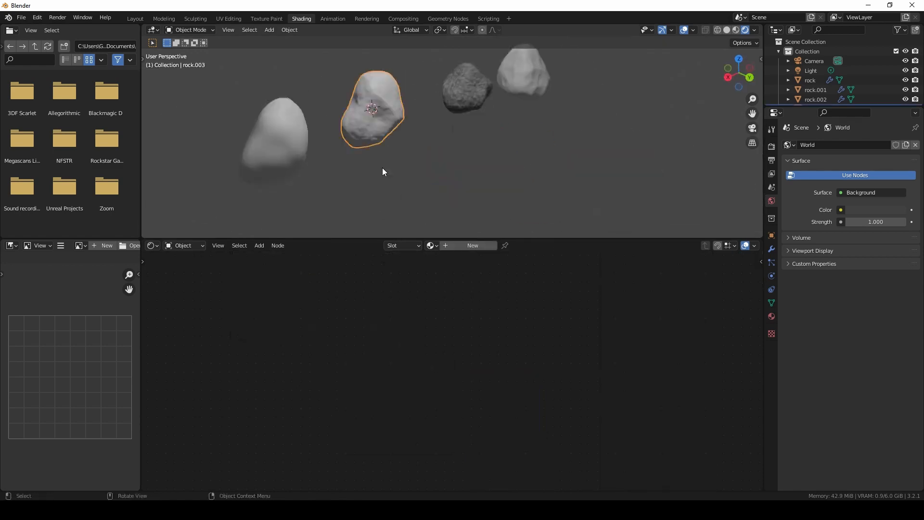
Step: Give rock.003 its own copy of the Rock 1 material
{"action": "double_click", "coordinate": [455, 246]}
{"action": "type", "text": "ro"}
{"action": "left_click", "coordinate": [416, 245]}
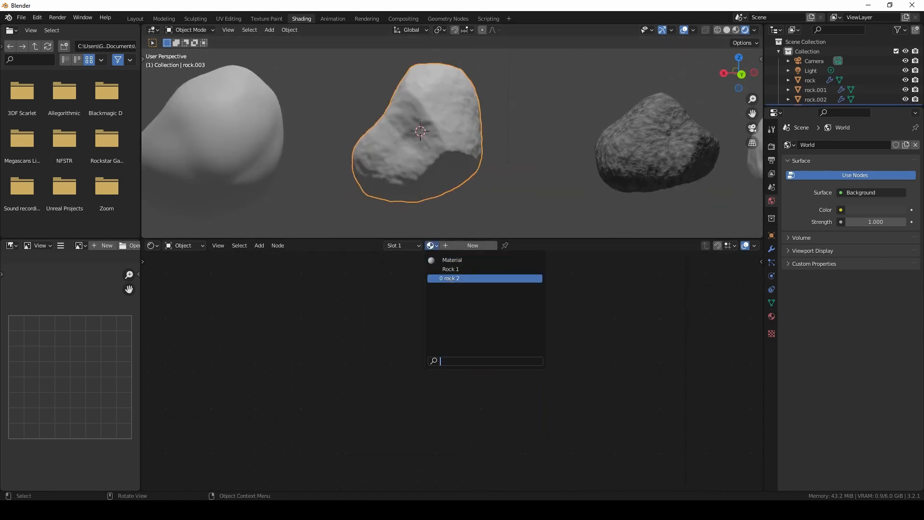
{"action": "left_click", "coordinate": [477, 278]}
{"action": "scroll", "coordinate": [439, 378], "scroll_direction": "up", "scroll_amount": 2}
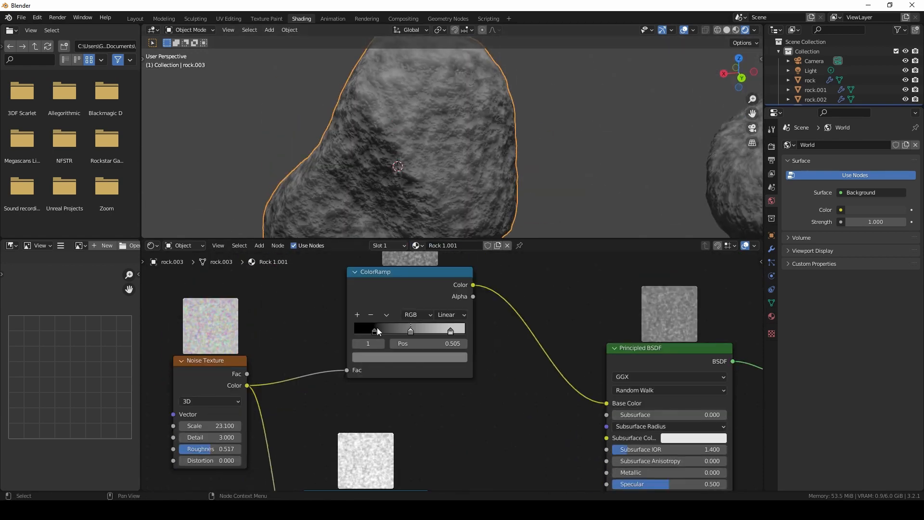
Step: Recolour the base colour ColorRamp of rock.003's material with a dark reddish-brown middle stop and a tan end stop
{"action": "left_click", "coordinate": [375, 331]}
{"action": "left_click", "coordinate": [411, 332]}
{"action": "left_click", "coordinate": [411, 357]}
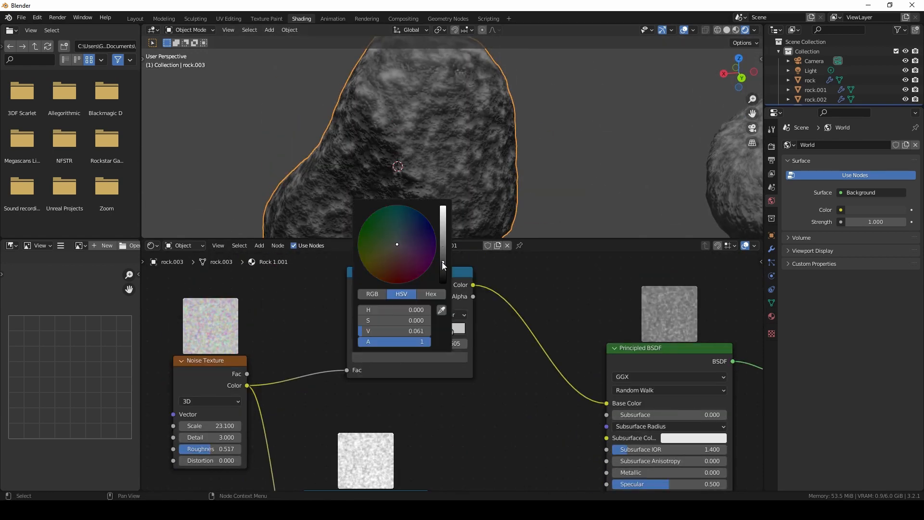
{"action": "left_click_drag", "start_coordinate": [397, 246], "coordinate": [396, 255]}
{"action": "left_click_drag", "start_coordinate": [443, 231], "coordinate": [392, 252]}
{"action": "left_click", "coordinate": [450, 332]}
{"action": "left_click", "coordinate": [414, 358]}
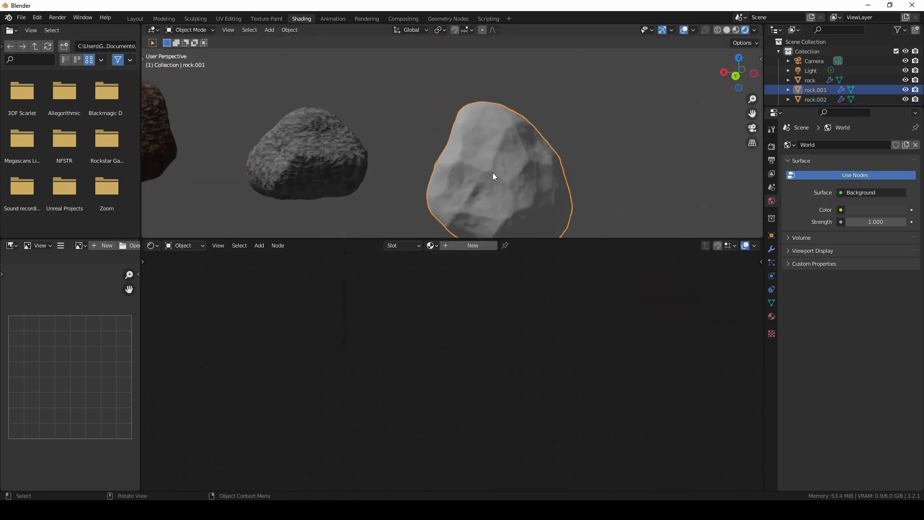
Step: Give rock.001 its own copy of the brown rock material and recolour its ColorRamp's middle and end stops to blue-grey tones
{"action": "left_click", "coordinate": [430, 245]}
{"action": "left_click", "coordinate": [457, 279]}
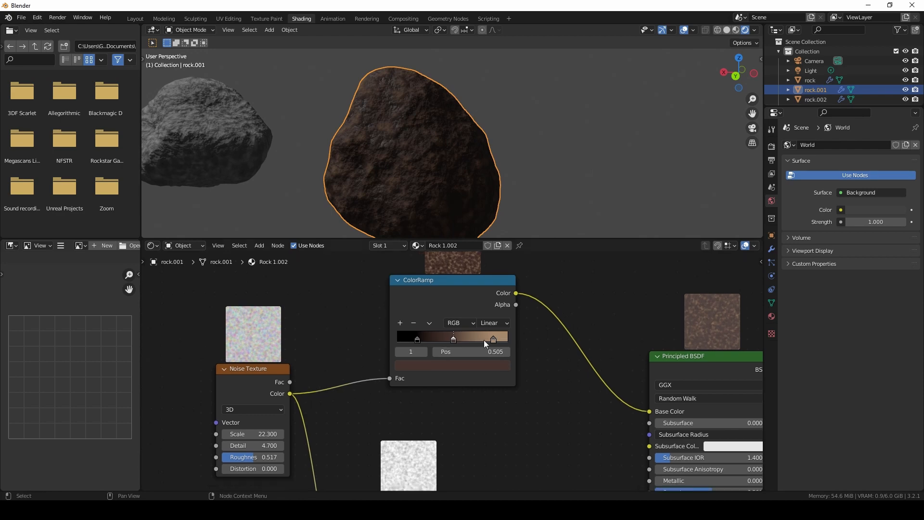
{"action": "left_click", "coordinate": [481, 365]}
{"action": "left_click", "coordinate": [443, 253]}
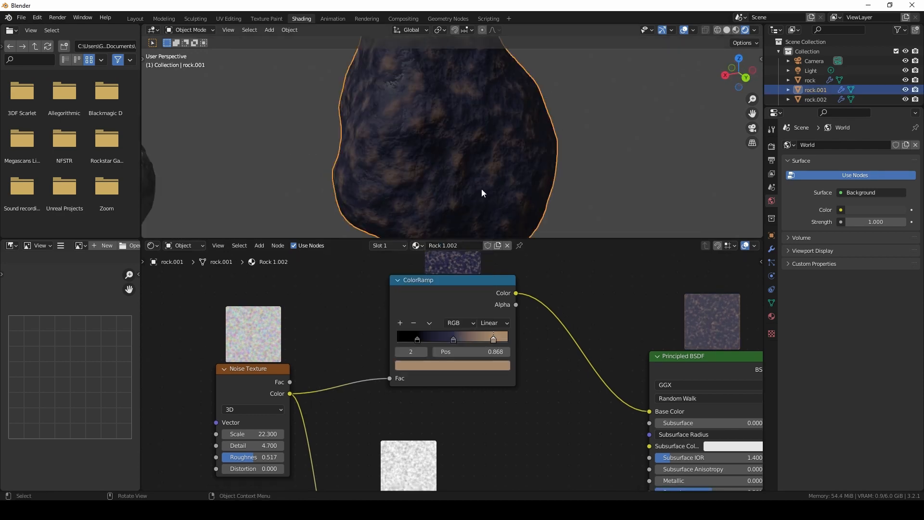
{"action": "left_click", "coordinate": [453, 365]}
{"action": "left_click_drag", "start_coordinate": [455, 288], "coordinate": [441, 301]}
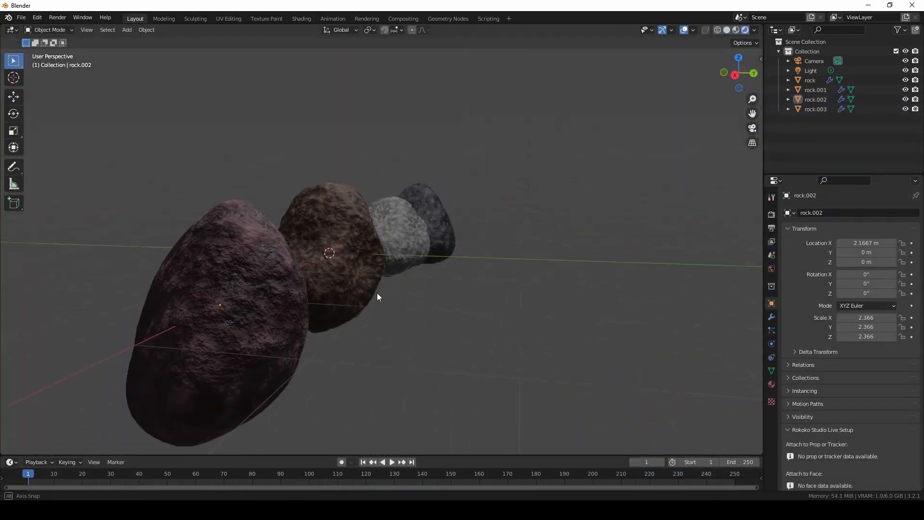
Step: Examine the coloured rocks and the field of rock instances scattered by the plane's particle system from several angles and distances
{"action": "middle_click_drag", "start_coordinate": [426, 294], "coordinate": [379, 304]}
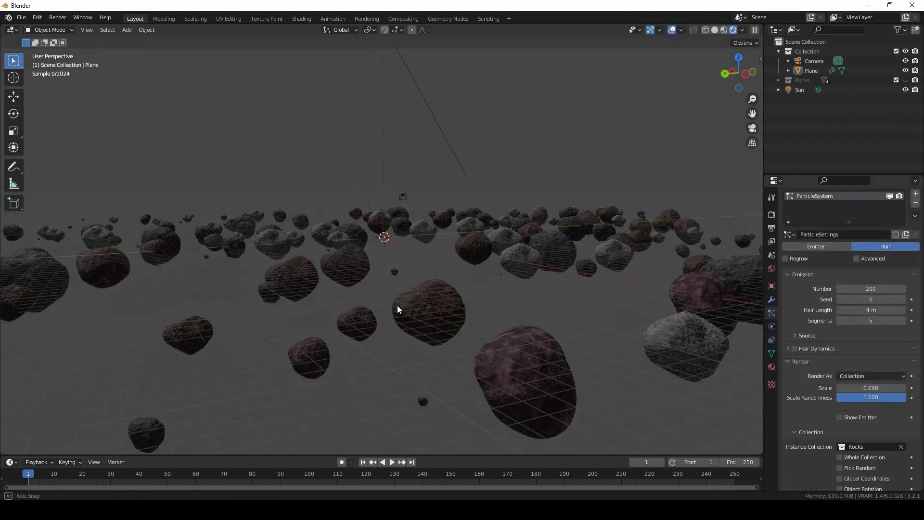
{"action": "mouse_move", "coordinate": [397, 305]}
{"action": "middle_mouse_down"}
{"action": "mouse_move", "coordinate": [434, 305]}
{"action": "mouse_move", "coordinate": [409, 308]}
{"action": "middle_mouse_up"}
{"action": "middle_click_drag", "start_coordinate": [454, 334], "coordinate": [516, 336]}
{"action": "scroll", "coordinate": [530, 336], "scroll_direction": "up", "scroll_amount": 5}
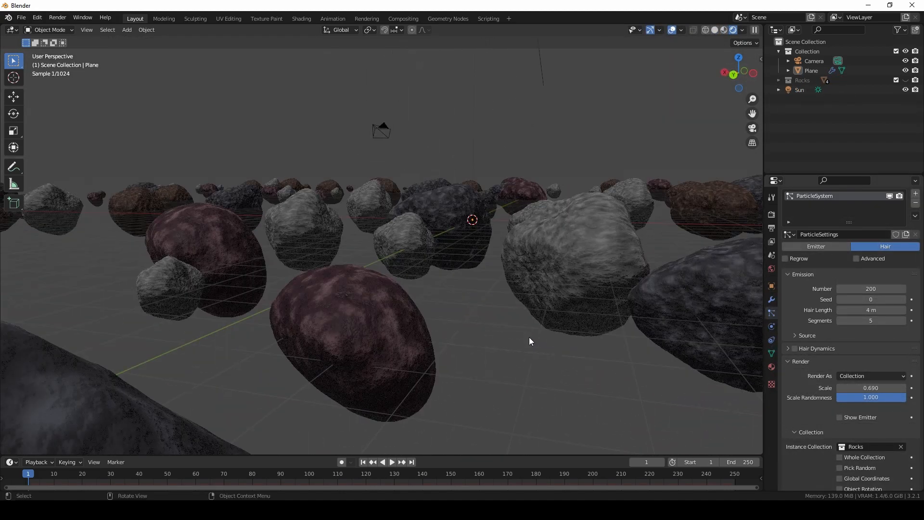
{"action": "scroll", "coordinate": [529, 337], "scroll_direction": "down", "scroll_amount": 8}
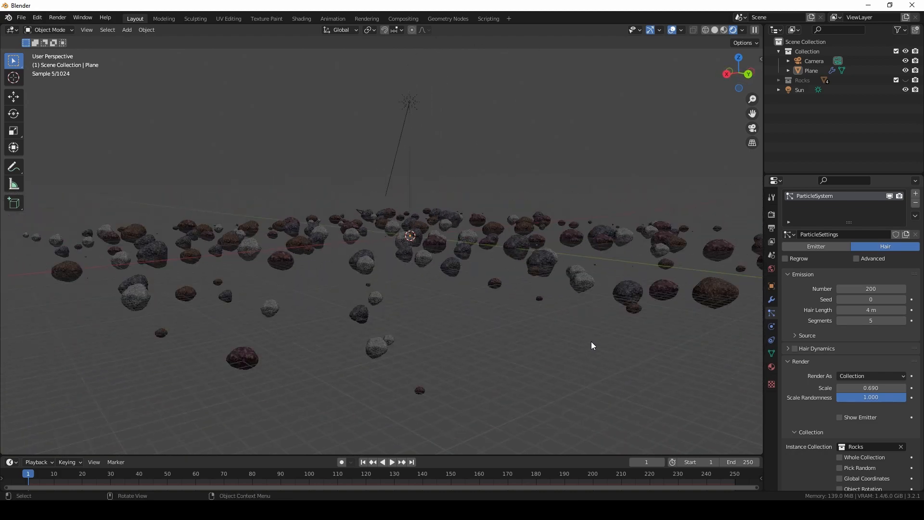
{"action": "middle_click_drag", "start_coordinate": [592, 346], "coordinate": [465, 327]}
{"action": "scroll", "coordinate": [575, 391], "scroll_direction": "down", "scroll_amount": 4}
{"action": "scroll", "coordinate": [530, 339], "scroll_direction": "up", "scroll_amount": 5}
{"action": "scroll", "coordinate": [465, 327], "scroll_direction": "up", "scroll_amount": 4}
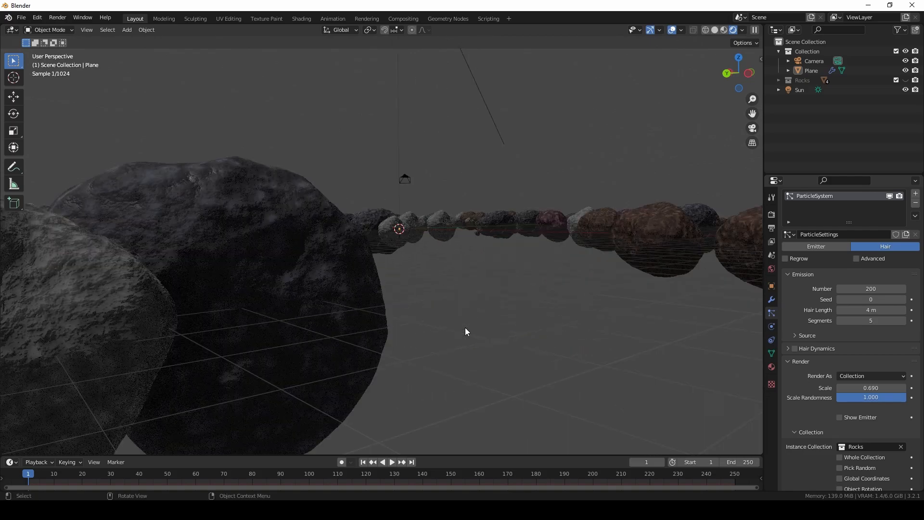
{"action": "scroll", "coordinate": [465, 327], "scroll_direction": "down", "scroll_amount": 2}
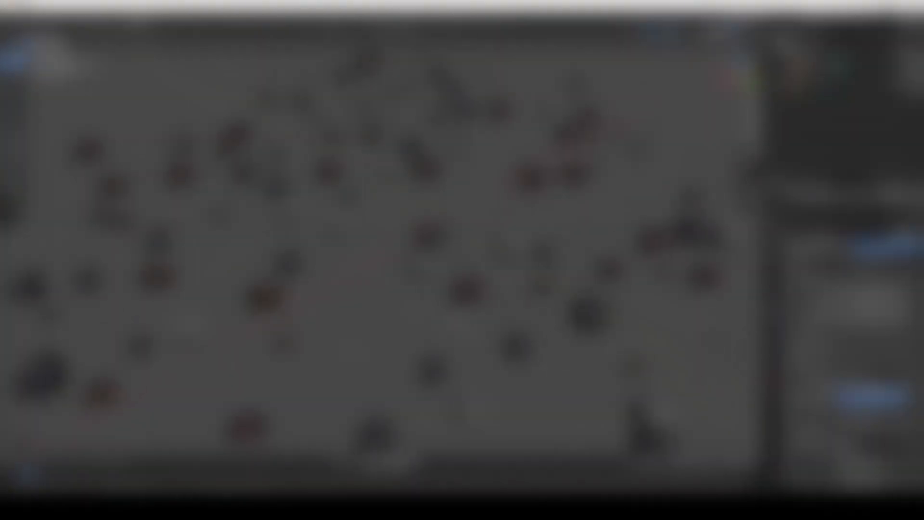